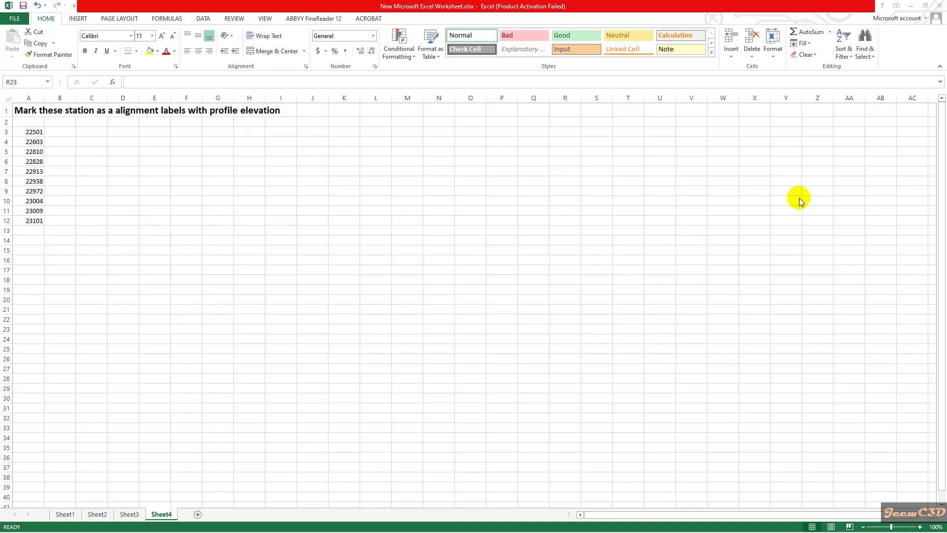
After reviewing the ten stations on Sheet4, minimize Excel to reveal Drawing2.dwg in Civil 3D
{"action": "left_click", "coordinate": [911, 6]}
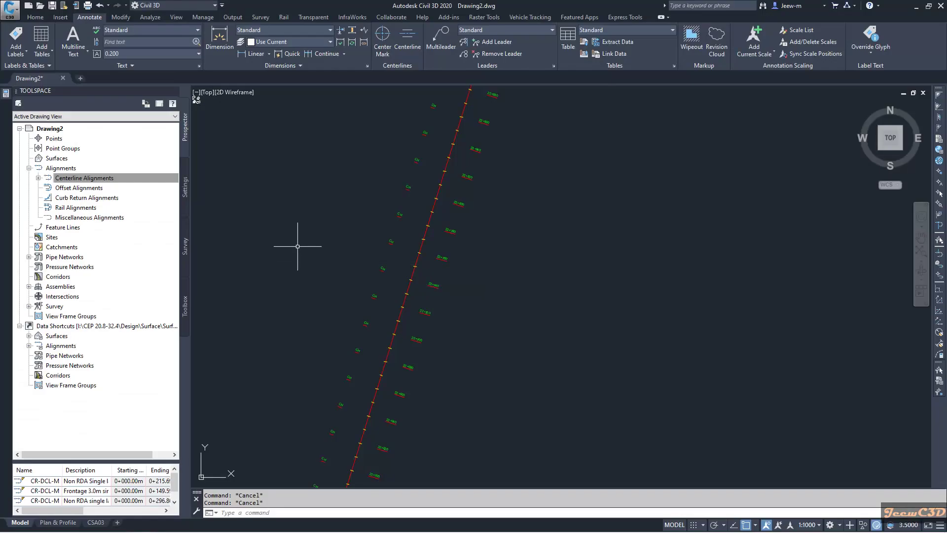
Zoom in to inspect the 20 m station labels near 22+680–22+840, then bring up Add Labels
{"action": "scroll", "coordinate": [434, 258], "scroll_direction": "up", "scroll_amount": 5}
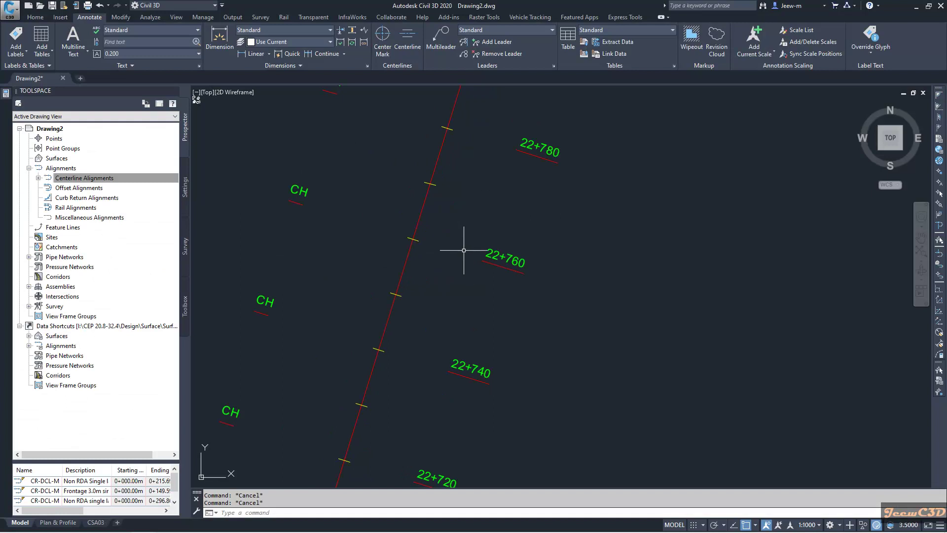
{"action": "mouse_move", "coordinate": [448, 291]}
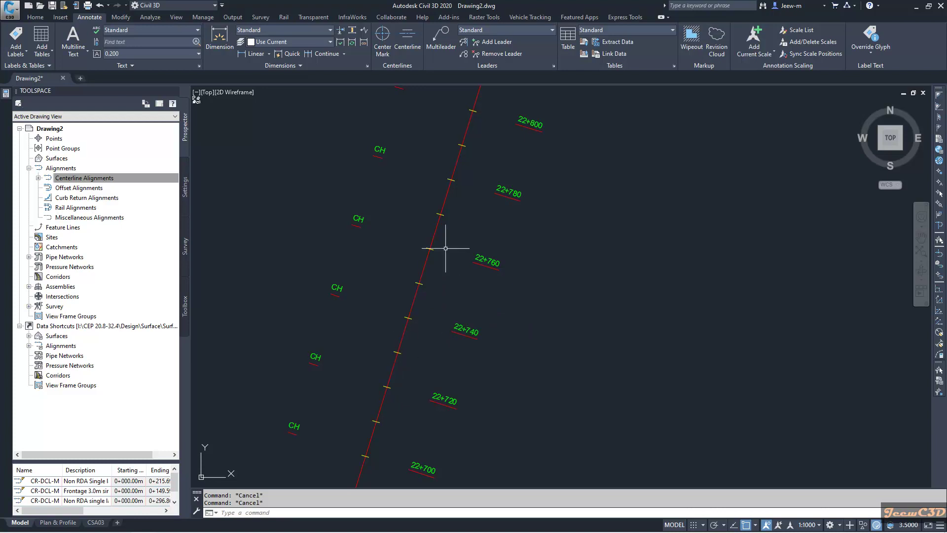
{"action": "scroll", "coordinate": [615, 337], "scroll_direction": "down", "scroll_amount": 3}
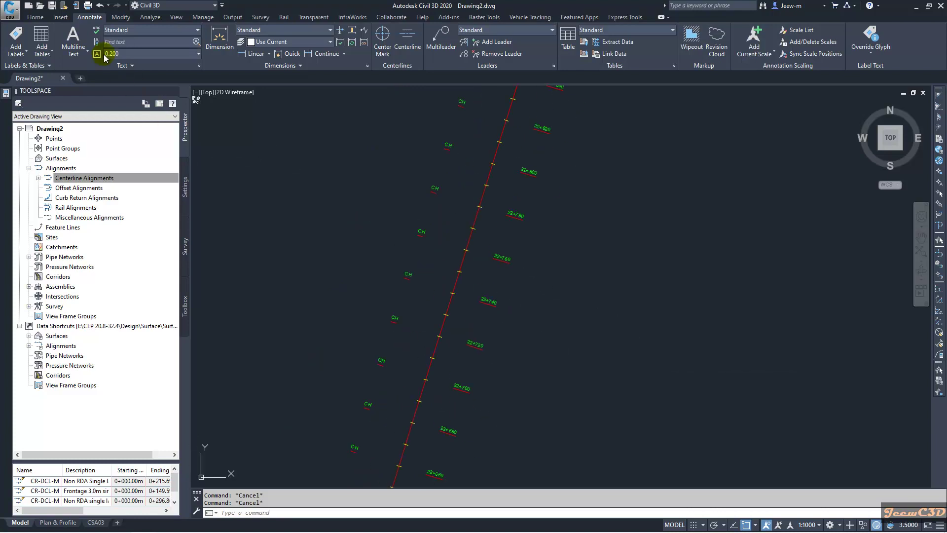
{"action": "left_click", "coordinate": [17, 51]}
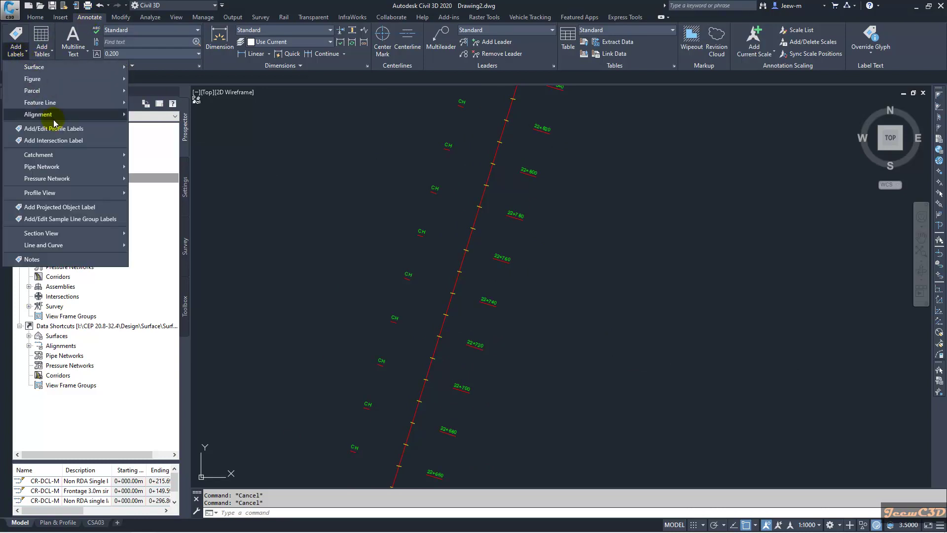
Start Add Alignment Labels with Station Offset label type and copy the Station and Offset style
{"action": "mouse_move", "coordinate": [54, 116]}
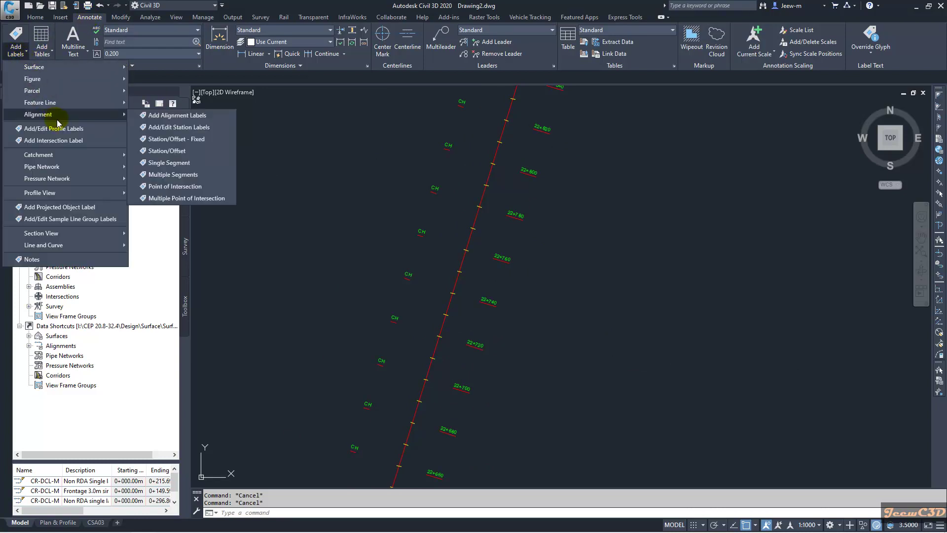
{"action": "left_click", "coordinate": [188, 118]}
{"action": "left_click_drag", "start_coordinate": [276, 130], "coordinate": [268, 150]}
{"action": "left_click", "coordinate": [279, 186]}
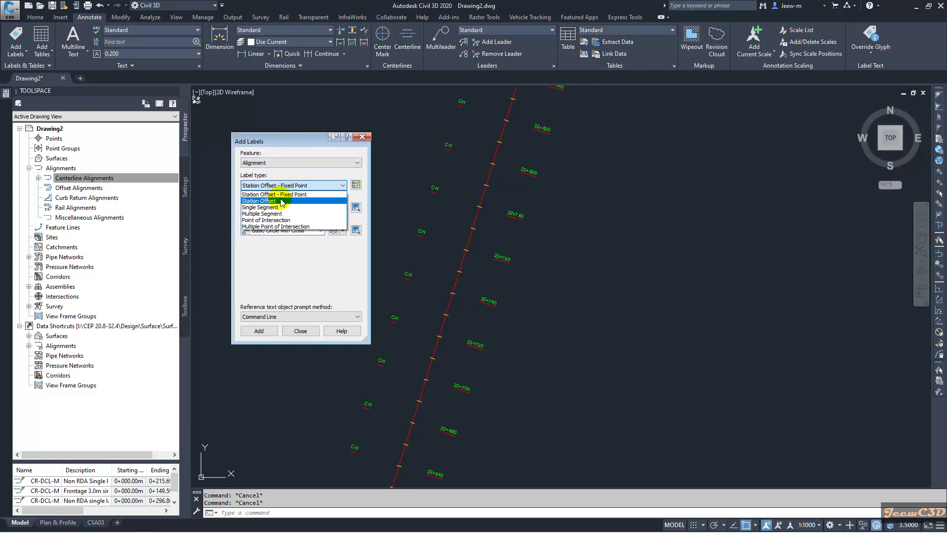
{"action": "left_click", "coordinate": [279, 202]}
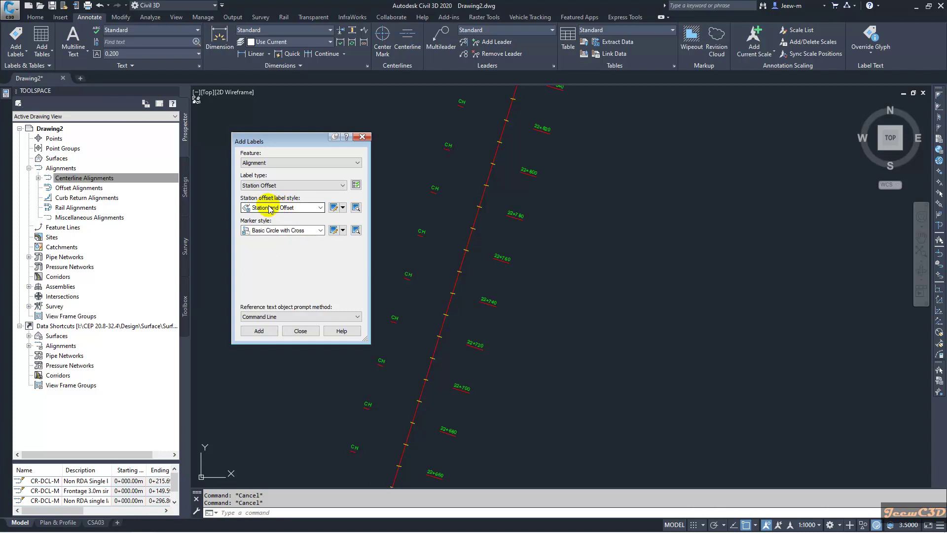
{"action": "left_click", "coordinate": [343, 207]}
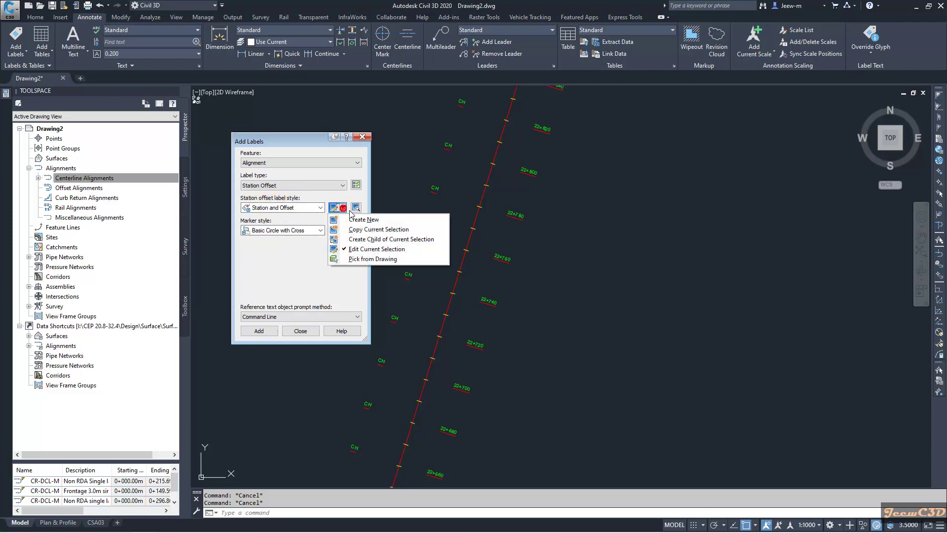
{"action": "left_click", "coordinate": [369, 230]}
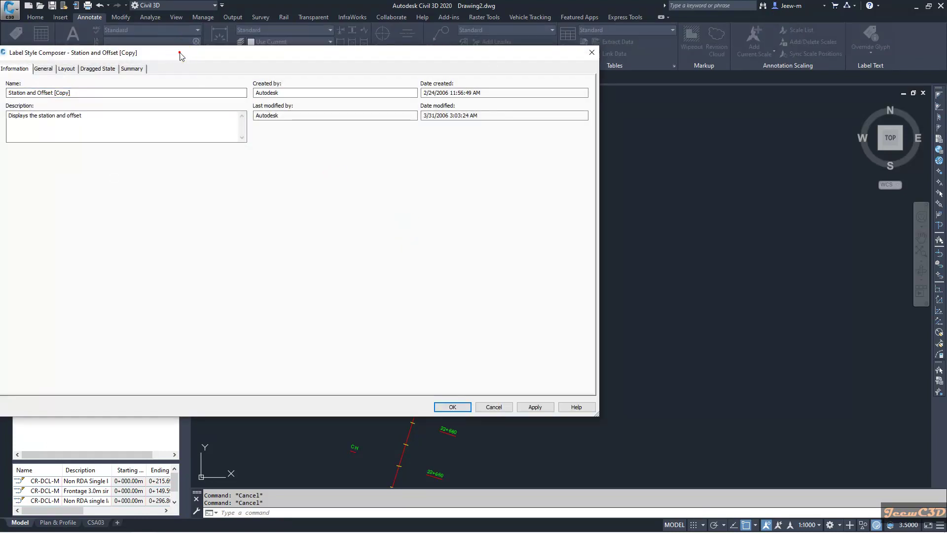
Rename the copied style to 'Station and Offset with profile elevation' and go to its layout settings
{"action": "left_click_drag", "start_coordinate": [179, 56], "coordinate": [285, 74]}
{"action": "left_click", "coordinate": [181, 113]}
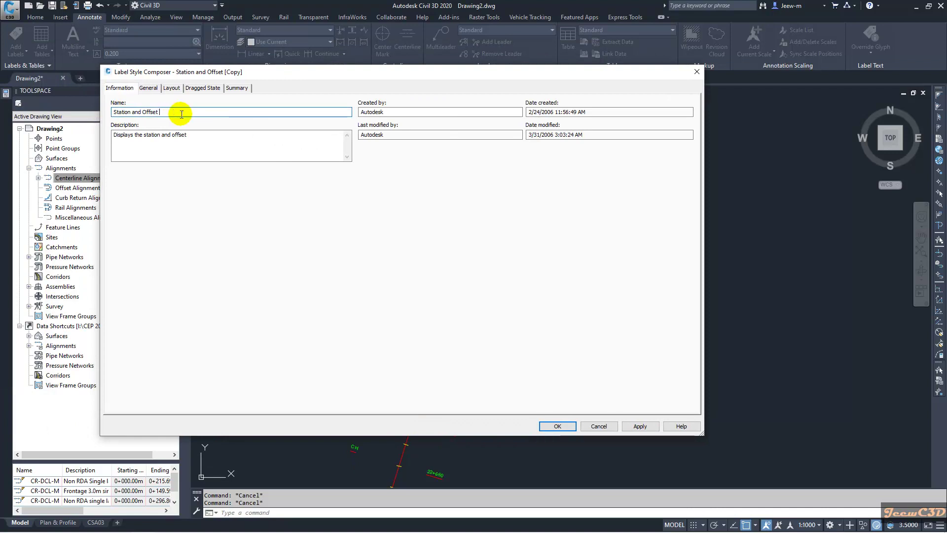
{"action": "type", "text": "with profile eleva"}
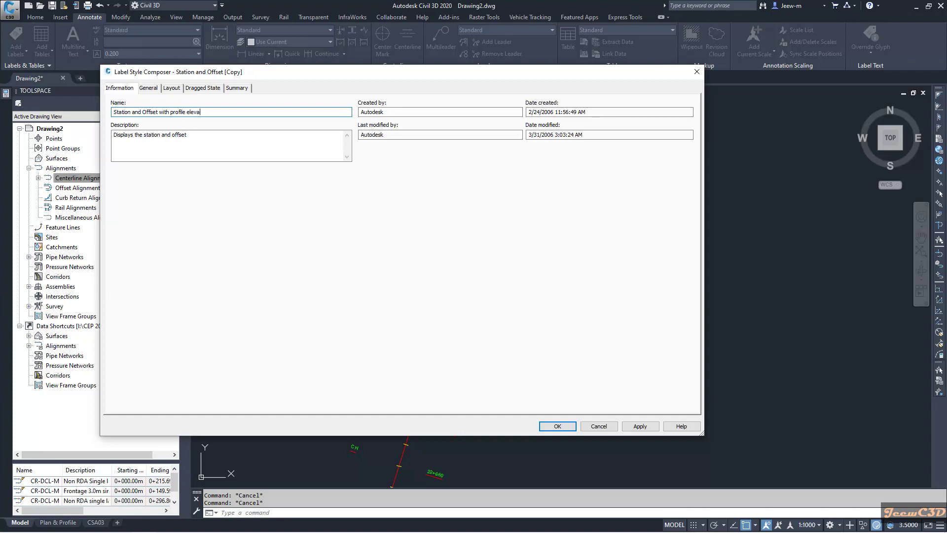
{"action": "type", "text": "tion"}
{"action": "left_click", "coordinate": [178, 88]}
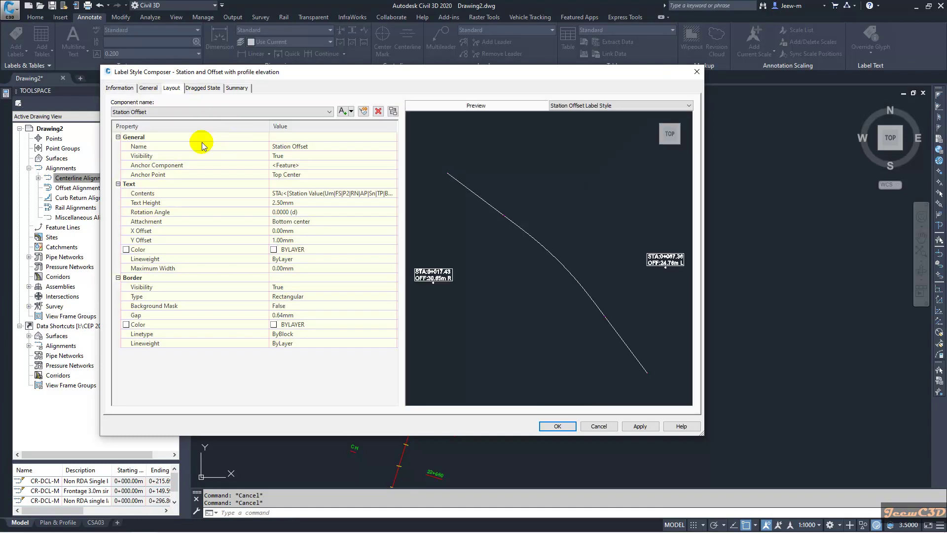
Set the Station Offset label text height to 1.5 mm
{"action": "middle_click_drag", "start_coordinate": [464, 264], "coordinate": [472, 262]}
{"action": "scroll", "coordinate": [473, 261], "scroll_direction": "up", "scroll_amount": 5}
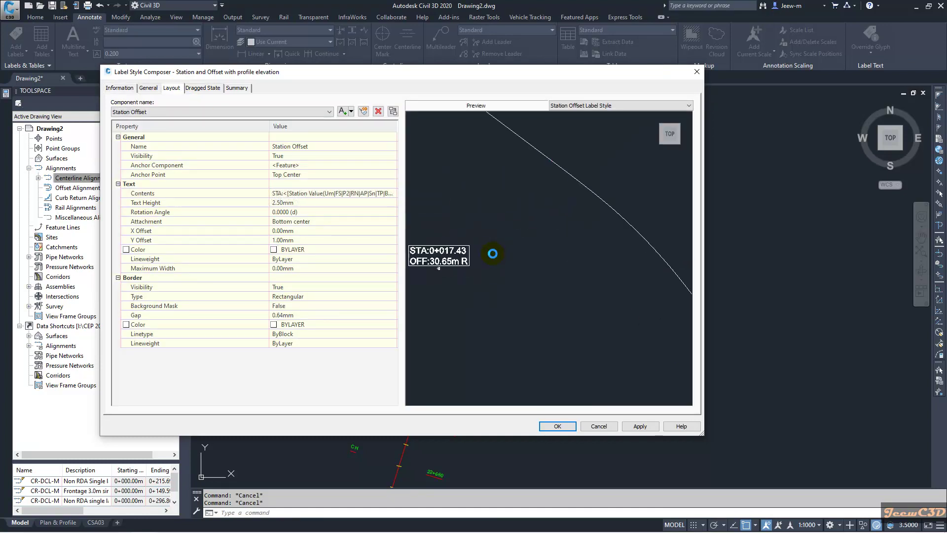
{"action": "scroll", "coordinate": [562, 252], "scroll_direction": "down", "scroll_amount": 2}
{"action": "scroll", "coordinate": [559, 258], "scroll_direction": "up", "scroll_amount": 2}
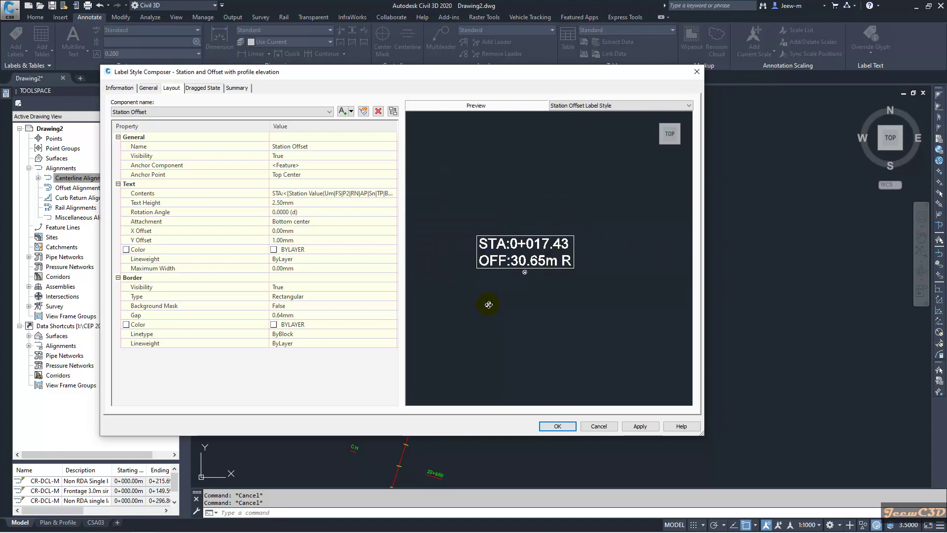
{"action": "left_click", "coordinate": [311, 203]}
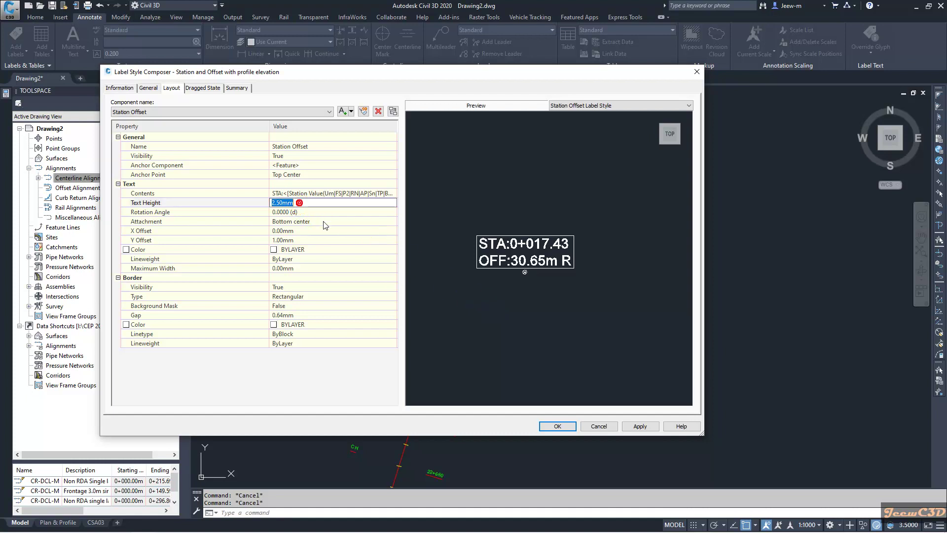
{"action": "type", "text": "1.5"}
{"action": "key", "text": "Return"}
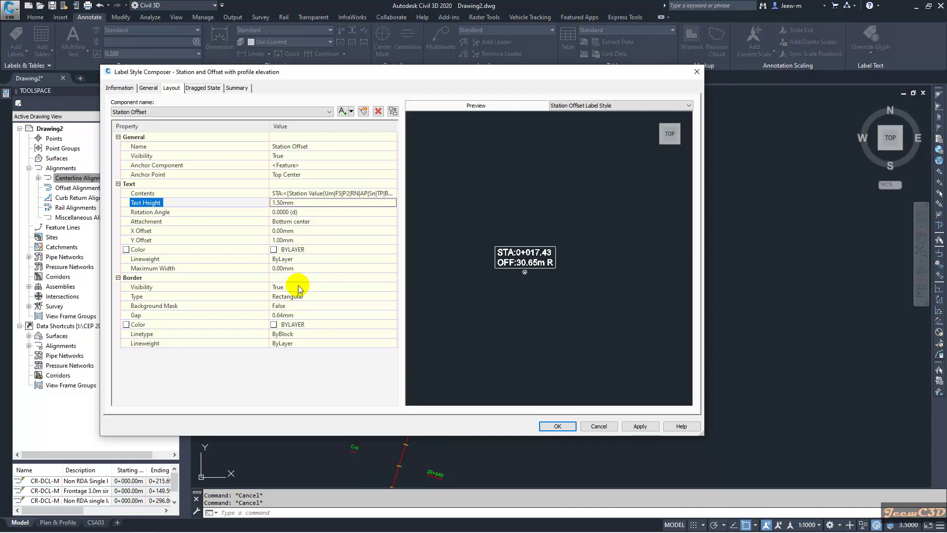
Set the label's Border Visibility to False
{"action": "left_click", "coordinate": [355, 287]}
{"action": "left_click", "coordinate": [355, 287]}
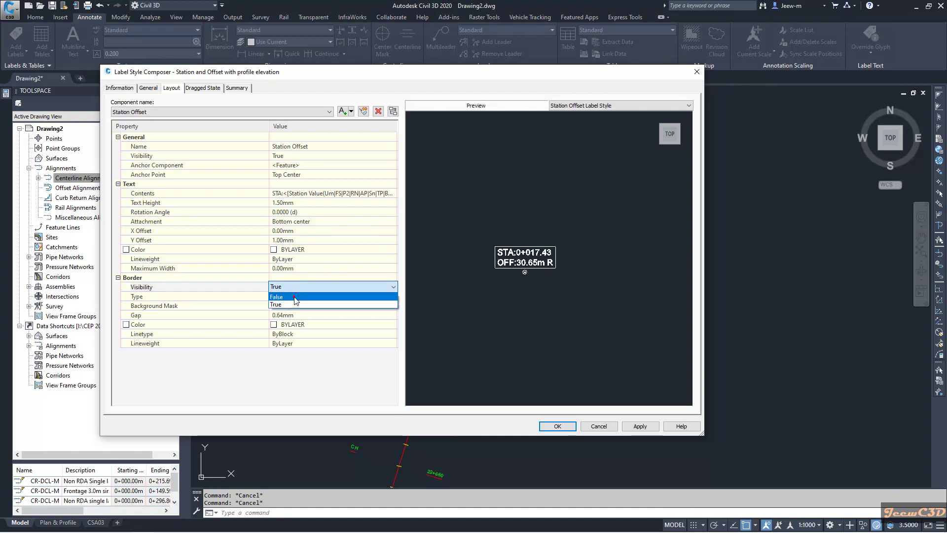
{"action": "left_click", "coordinate": [293, 296]}
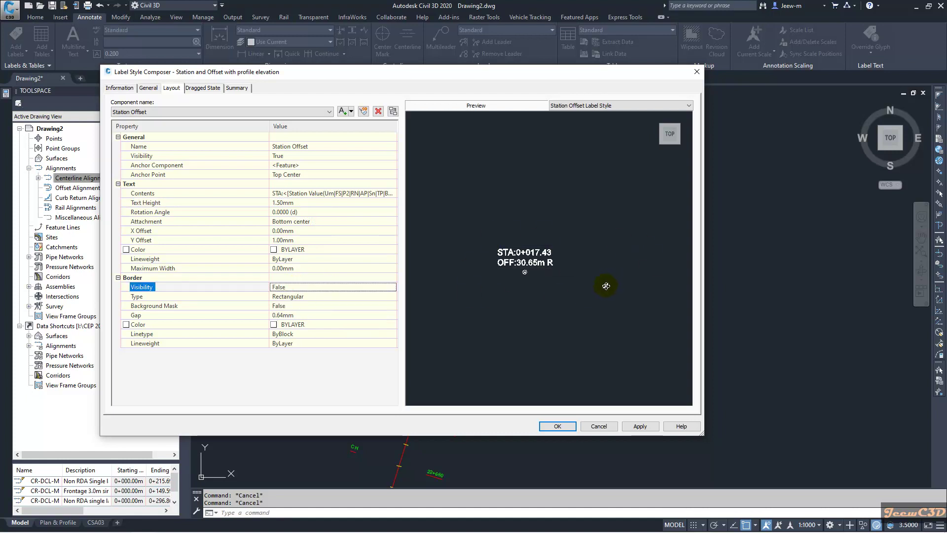
{"action": "scroll", "coordinate": [518, 282], "scroll_direction": "up", "scroll_amount": 2}
{"action": "scroll", "coordinate": [556, 247], "scroll_direction": "up", "scroll_amount": 2}
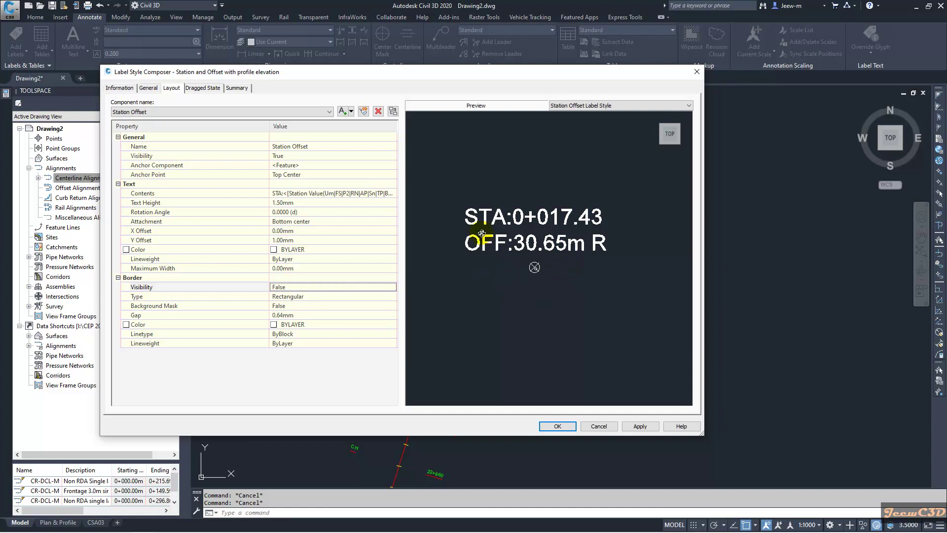
{"action": "left_click", "coordinate": [352, 113]}
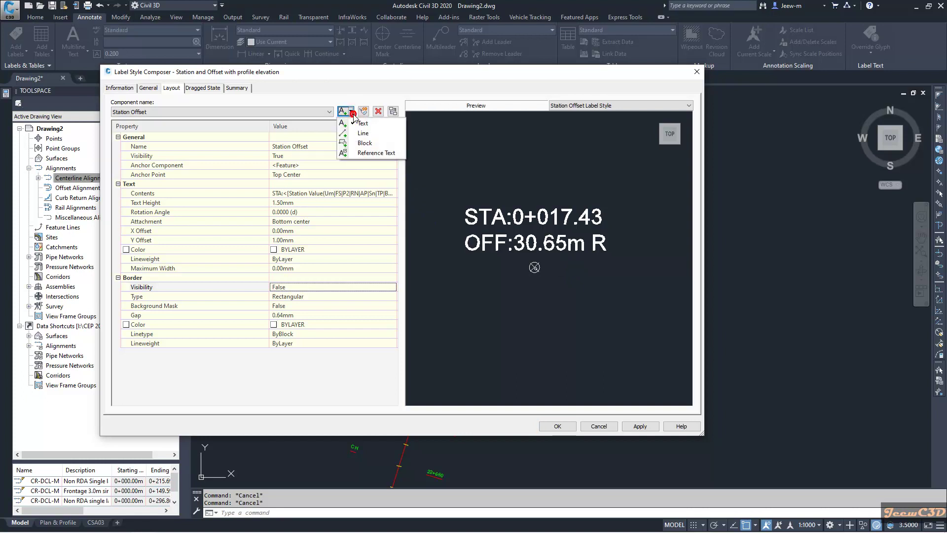
Add a Profile reference text component and name it 'Profile Elevation'
{"action": "left_click", "coordinate": [380, 154]}
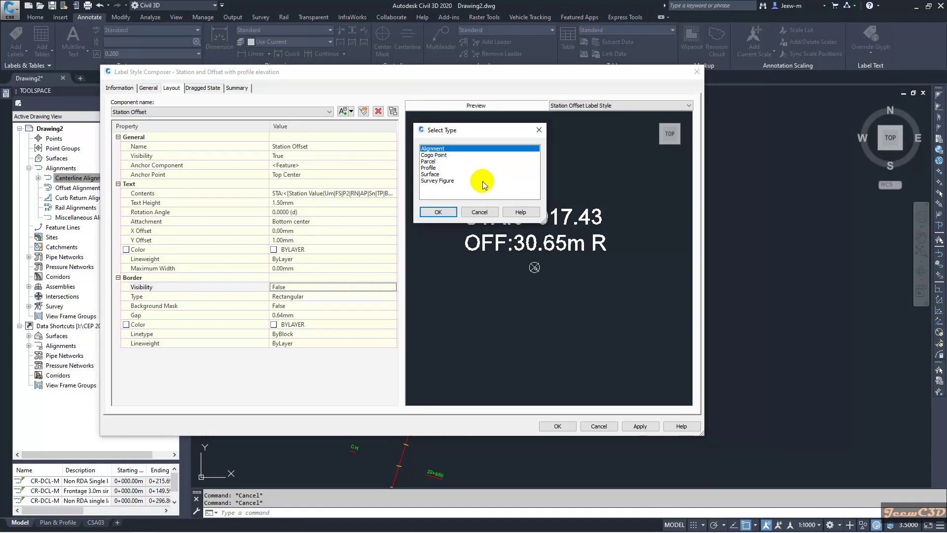
{"action": "left_click", "coordinate": [431, 168]}
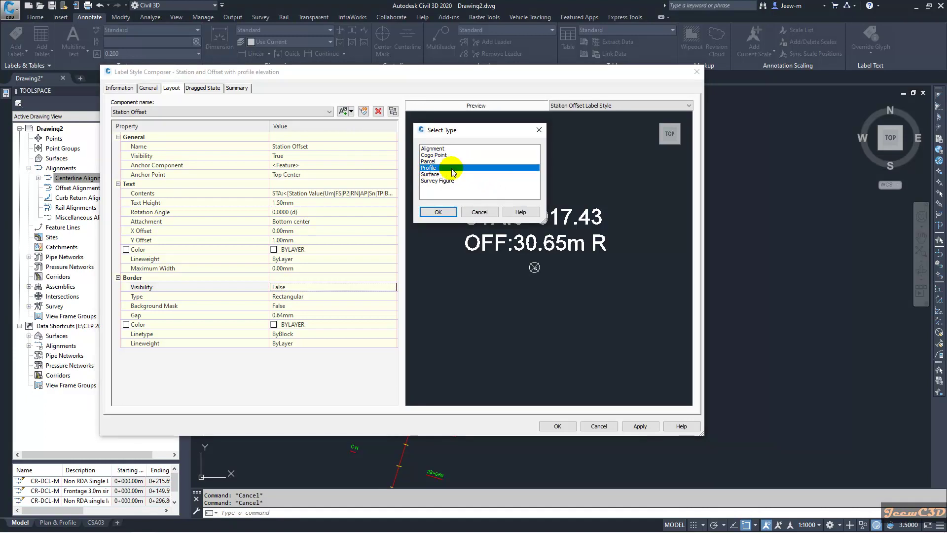
{"action": "left_click", "coordinate": [436, 212]}
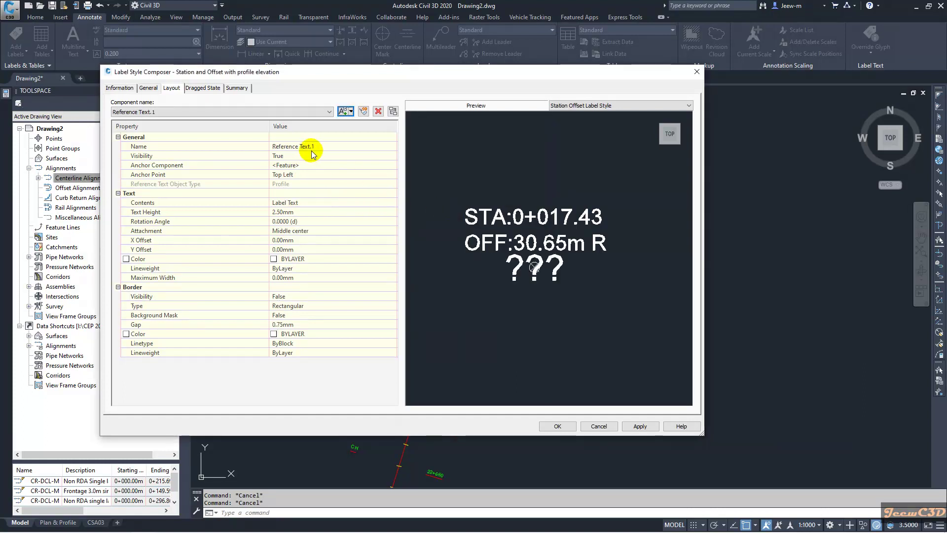
{"action": "left_click", "coordinate": [302, 147]}
{"action": "type", "text": "Profi"}
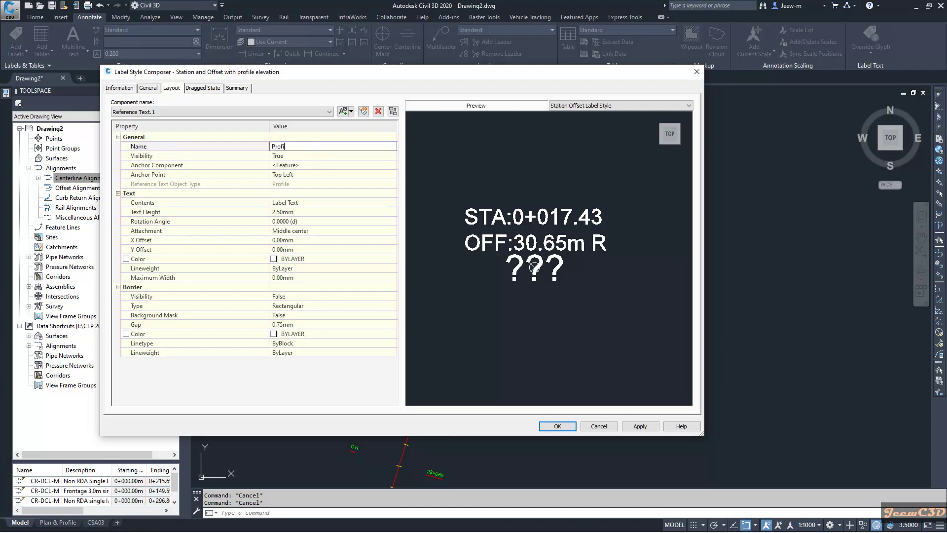
{"action": "type", "text": "le Elevation"}
{"action": "left_click", "coordinate": [320, 202]}
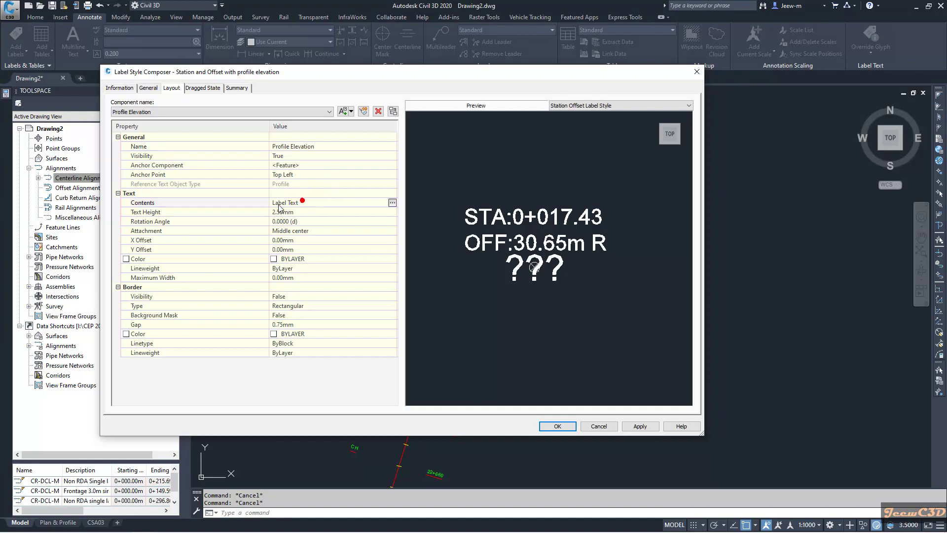
Replace the component's Label Text with a Profile Elevation field in meters at 0.001 precision
{"action": "left_click", "coordinate": [392, 202]}
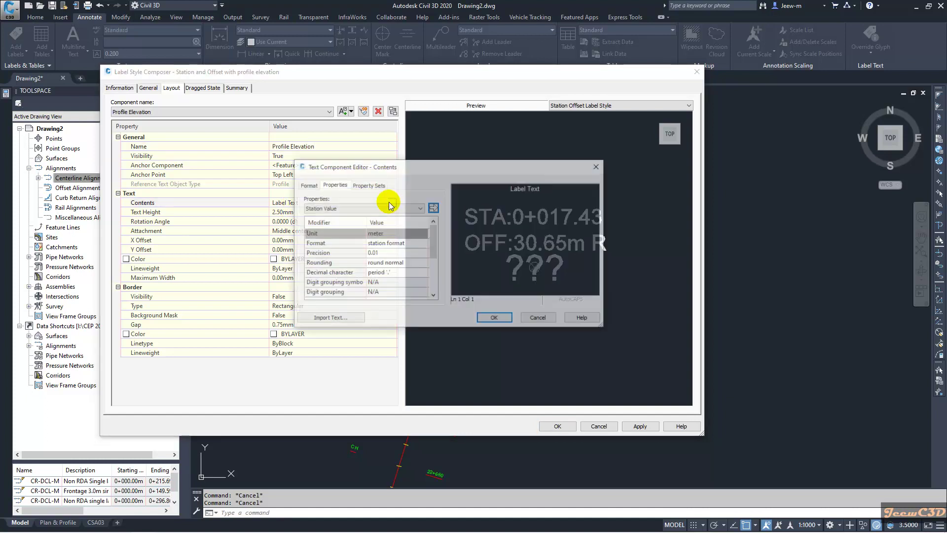
{"action": "triple_click", "coordinate": [493, 194]}
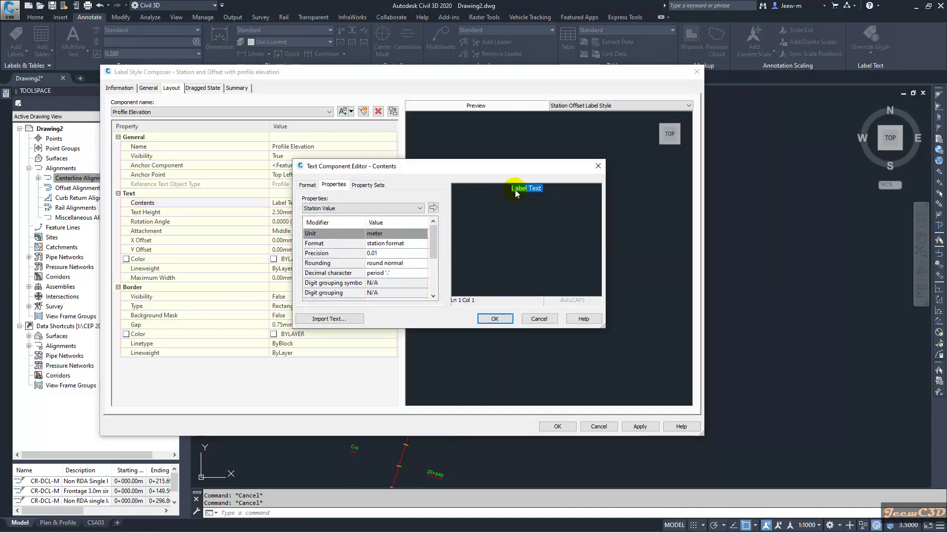
{"action": "left_click", "coordinate": [316, 209]}
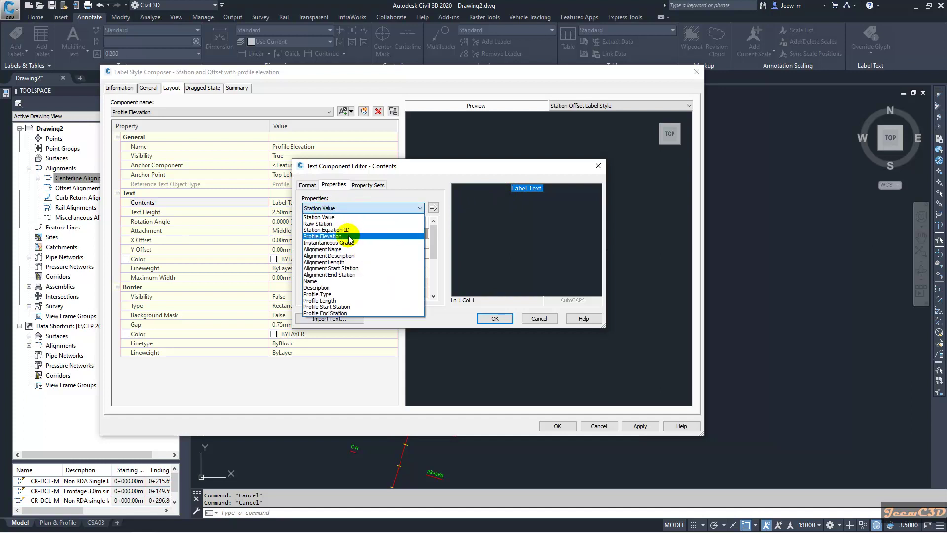
{"action": "left_click", "coordinate": [321, 237]}
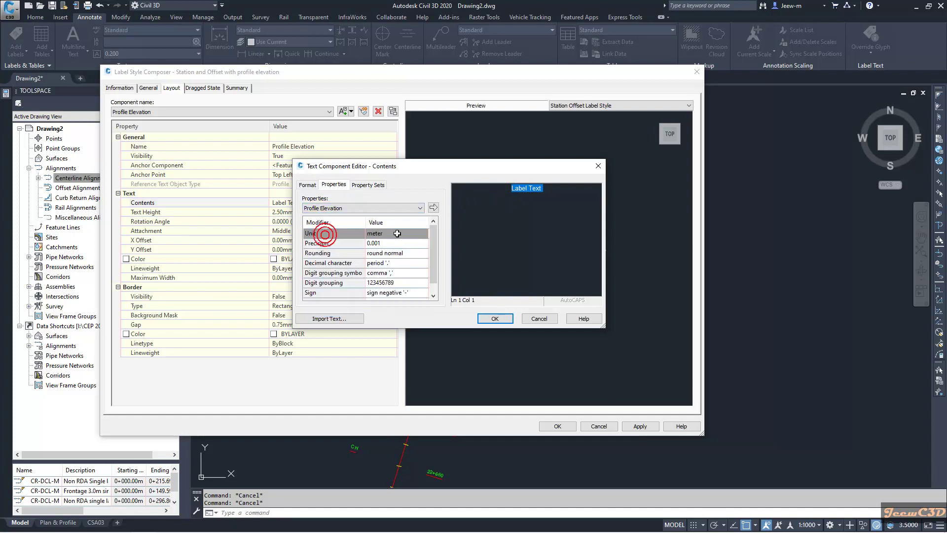
{"action": "left_click", "coordinate": [433, 208]}
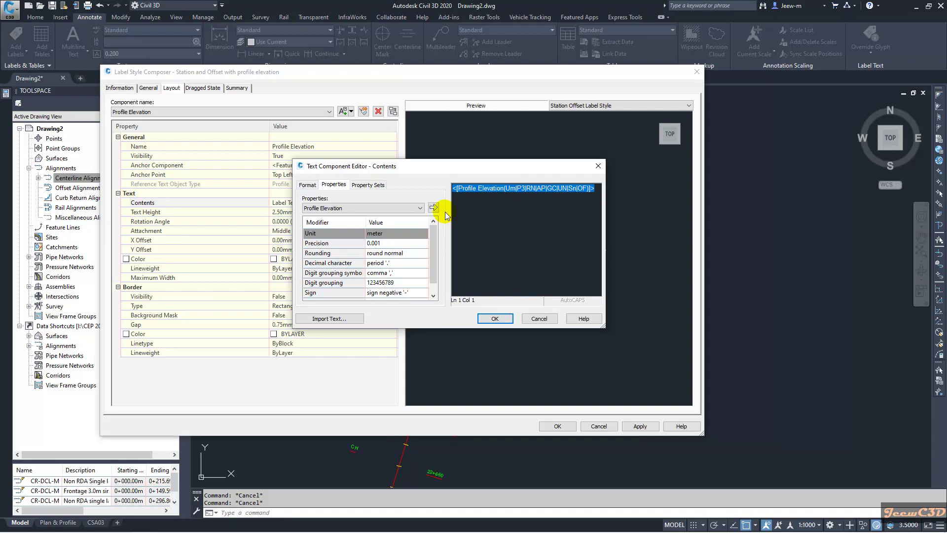
{"action": "left_click", "coordinate": [493, 318]}
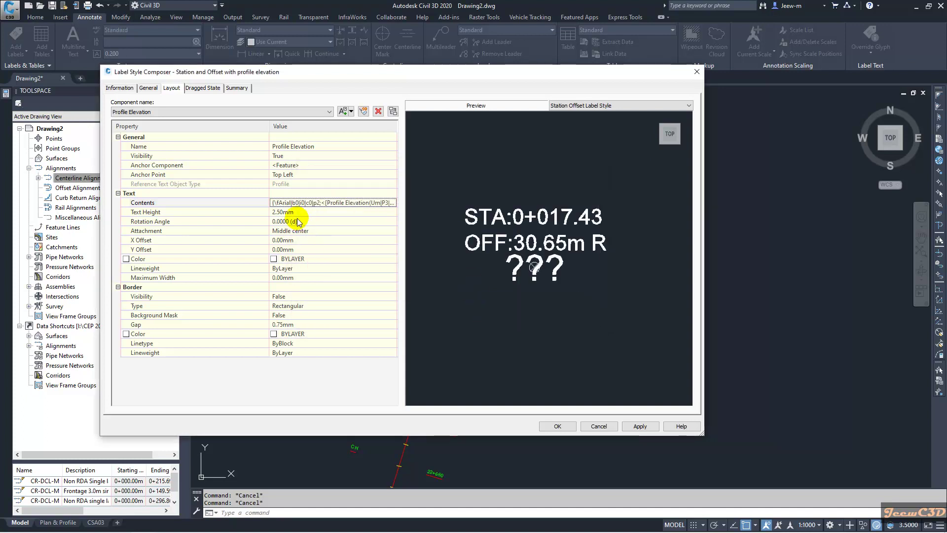
{"action": "left_click", "coordinate": [279, 212]}
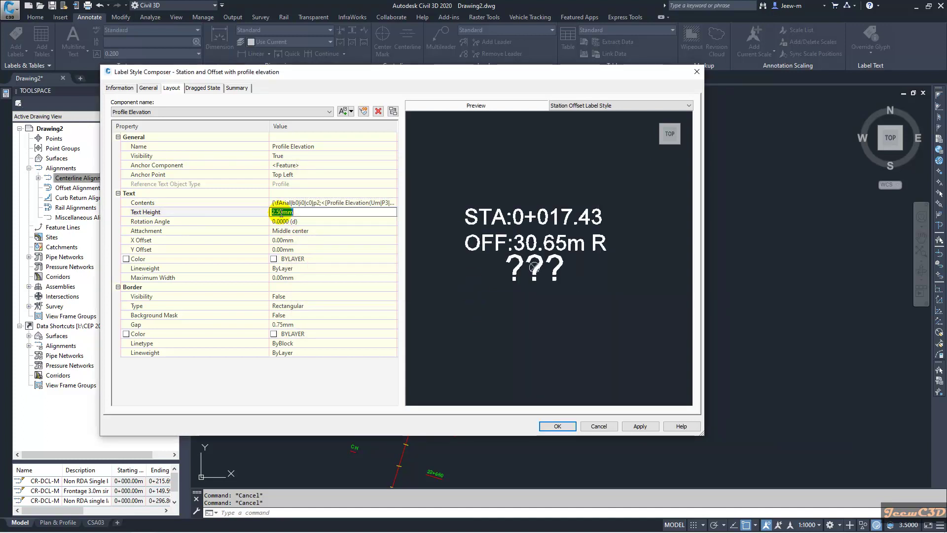
Set the elevation text height to 1.5 mm and try Station Offset Y offsets of 3 and 2
{"action": "type", "text": "1.5"}
{"action": "key", "text": "Return"}
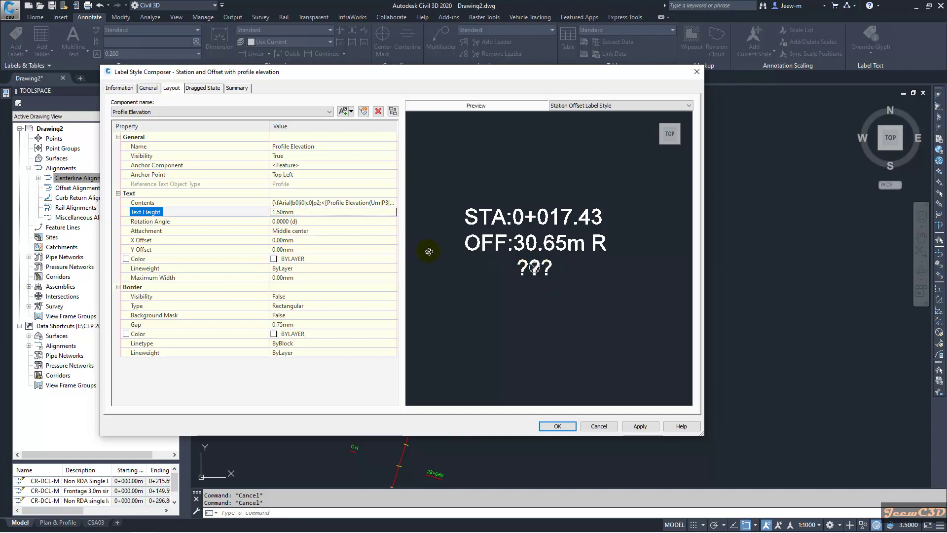
{"action": "left_click", "coordinate": [184, 112]}
{"action": "left_click", "coordinate": [177, 117]}
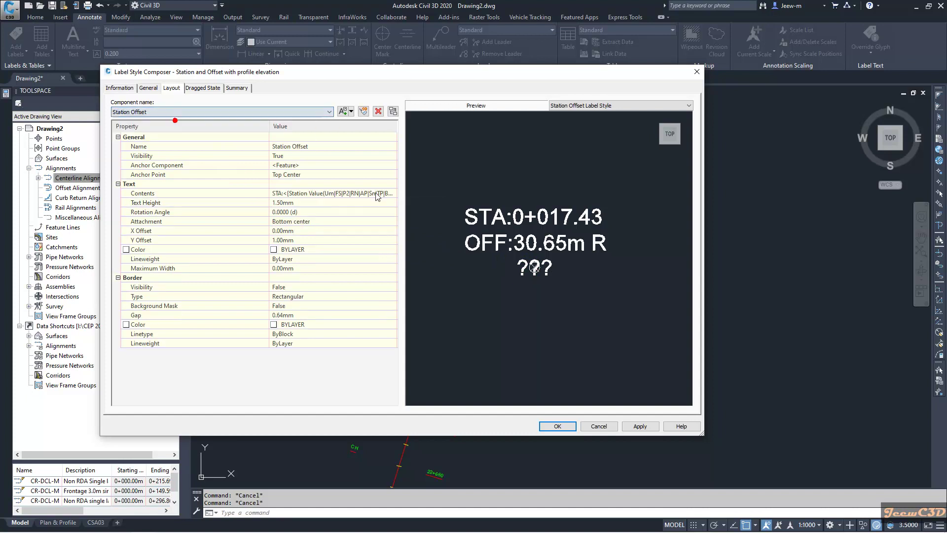
{"action": "left_click", "coordinate": [302, 241]}
{"action": "left_click", "coordinate": [304, 240]}
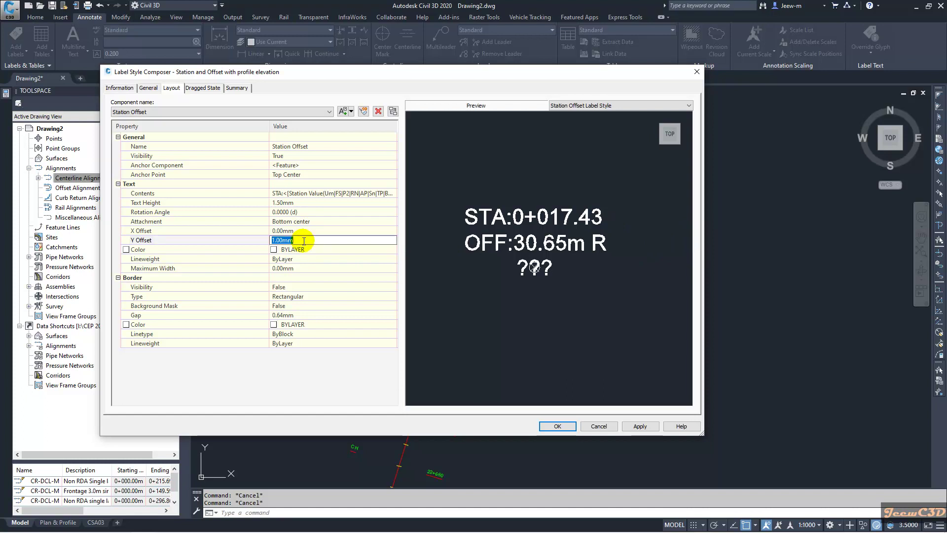
{"action": "type", "text": "3"}
{"action": "key", "text": "Return"}
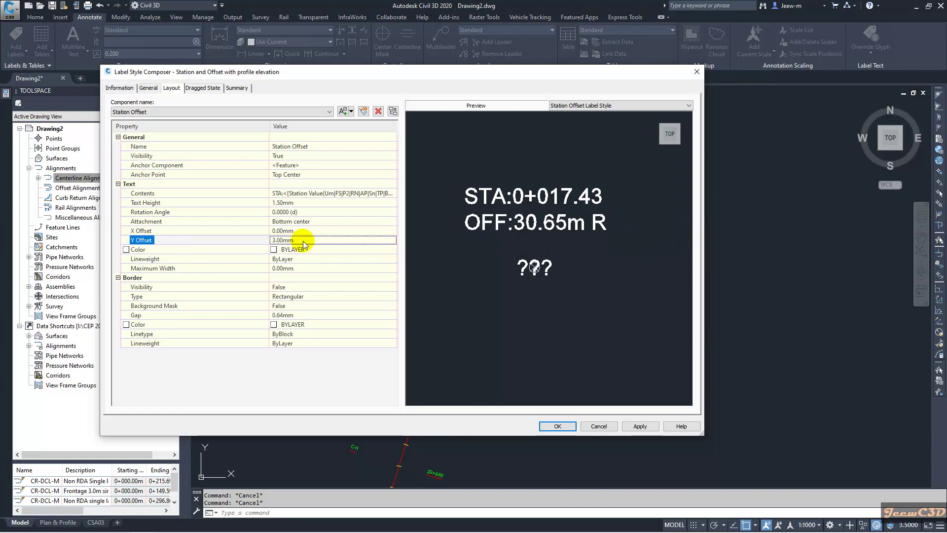
{"action": "left_click", "coordinate": [301, 240]}
{"action": "type", "text": "2"}
{"action": "key", "text": "Return"}
Set the Profile Elevation component's Y offset to 1.5 mm
{"action": "left_click", "coordinate": [180, 111]}
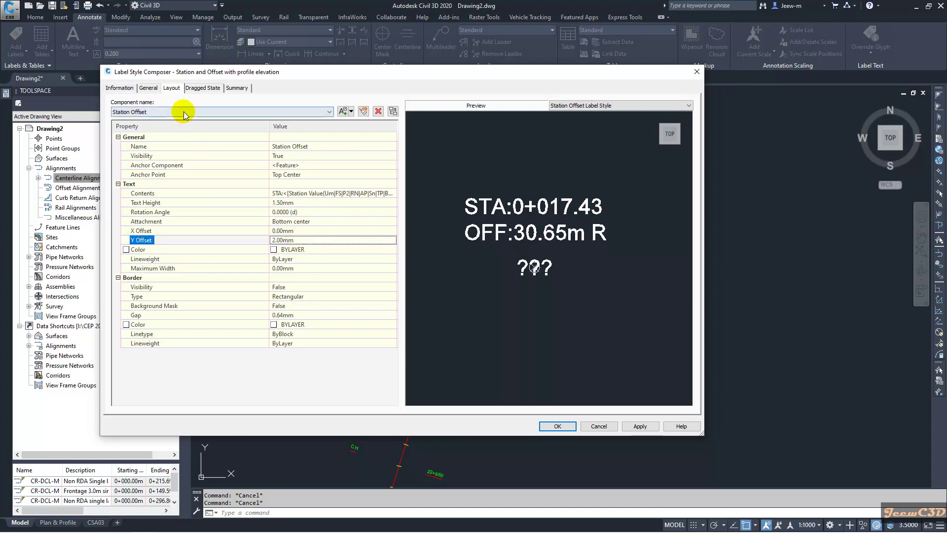
{"action": "left_click", "coordinate": [170, 130]}
{"action": "left_click", "coordinate": [284, 250]}
{"action": "type", "text": "1"}
{"action": "key", "text": "Return"}
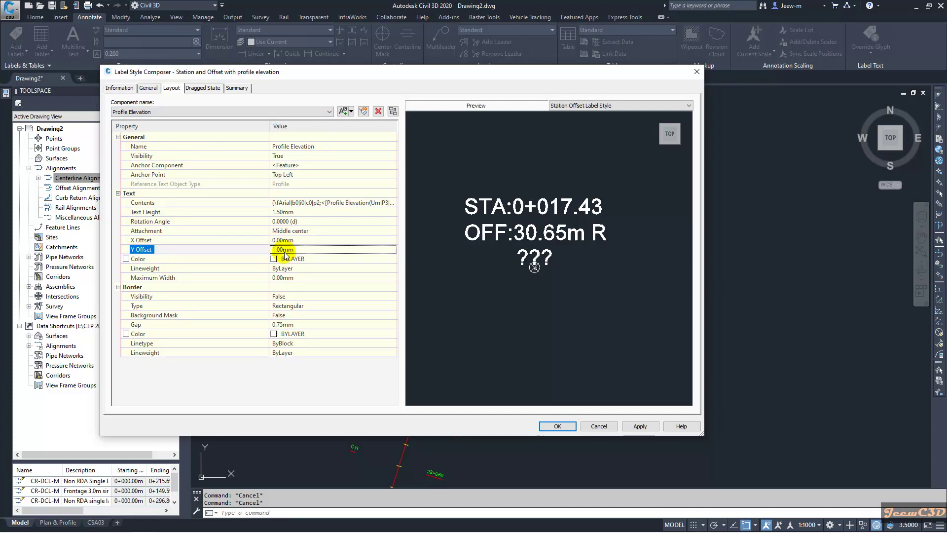
{"action": "left_click", "coordinate": [285, 251]}
{"action": "type", "text": "1.5"}
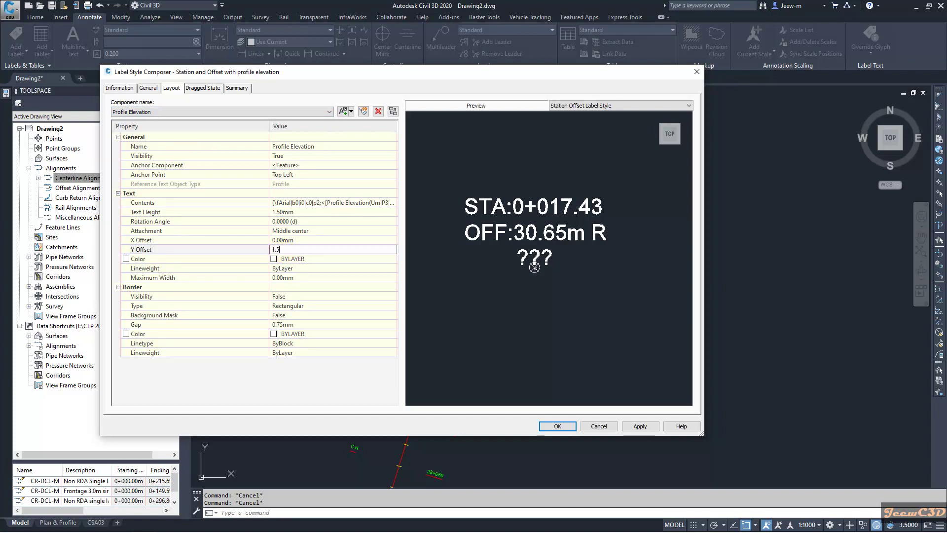
{"action": "key", "text": "Return"}
Change the Station Offset Y offset to 2.5 mm and save the label style
{"action": "left_click", "coordinate": [208, 113]}
{"action": "left_click", "coordinate": [209, 121]}
{"action": "left_click", "coordinate": [289, 239]}
{"action": "type", "text": "2.5"}
{"action": "key", "text": "Return"}
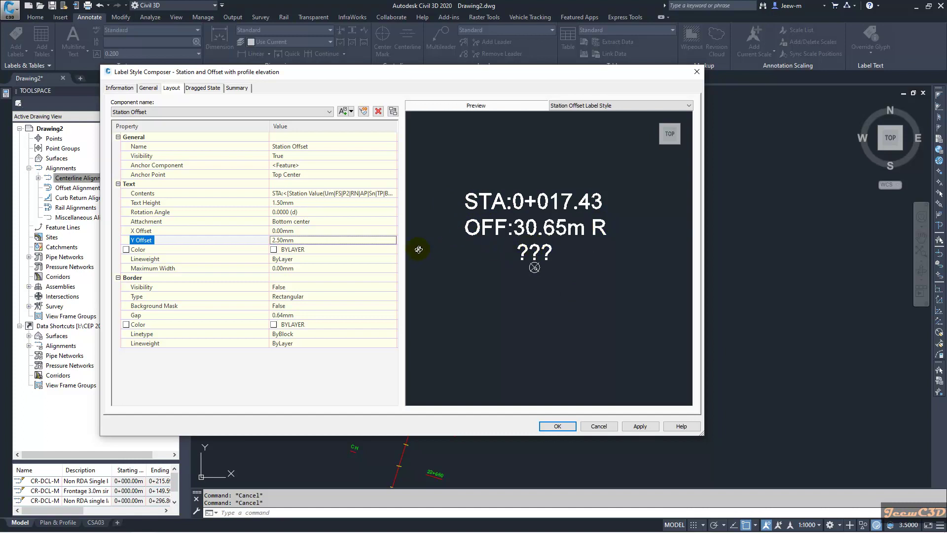
{"action": "left_click", "coordinate": [167, 112]}
{"action": "left_click", "coordinate": [142, 135]}
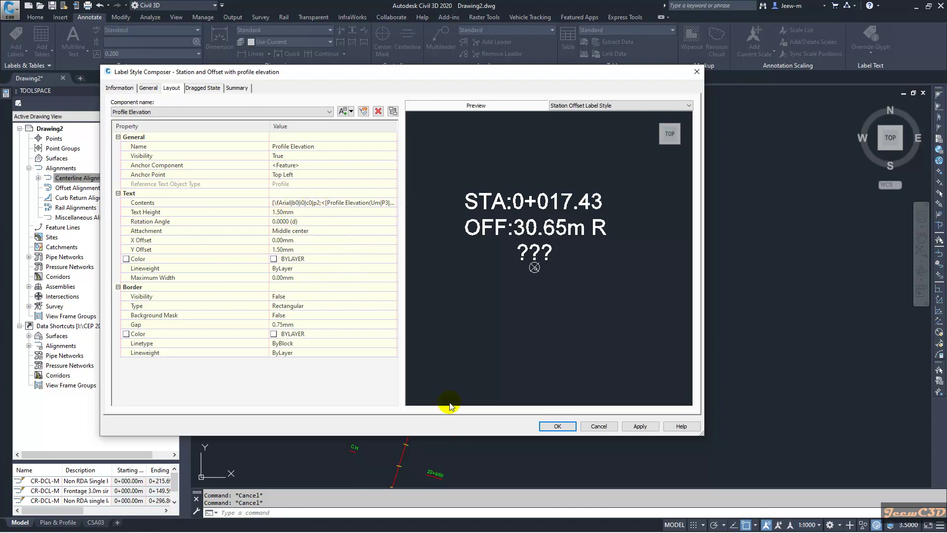
{"action": "left_click", "coordinate": [551, 425]}
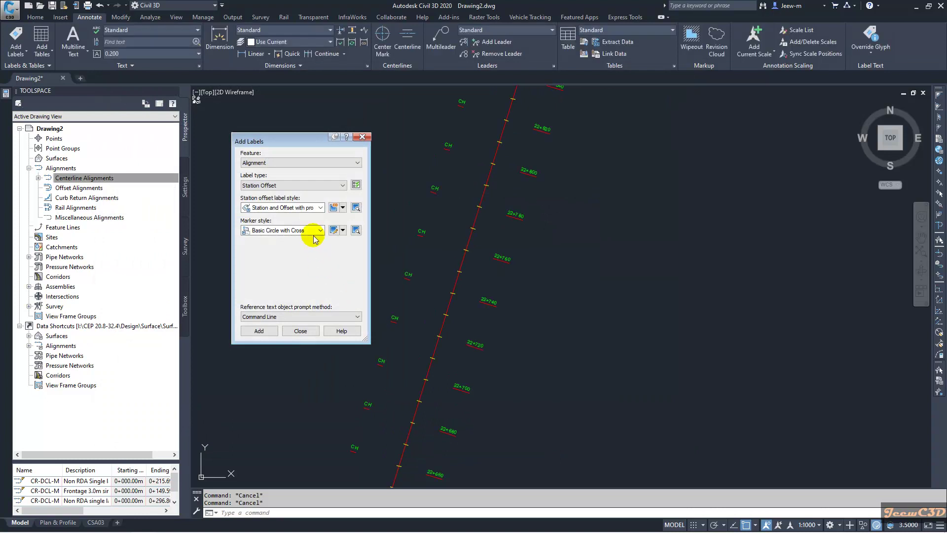
Choose the 'Station and Offset with profile elevation' style, start adding labels, and select the alignment
{"action": "left_click", "coordinate": [320, 207]}
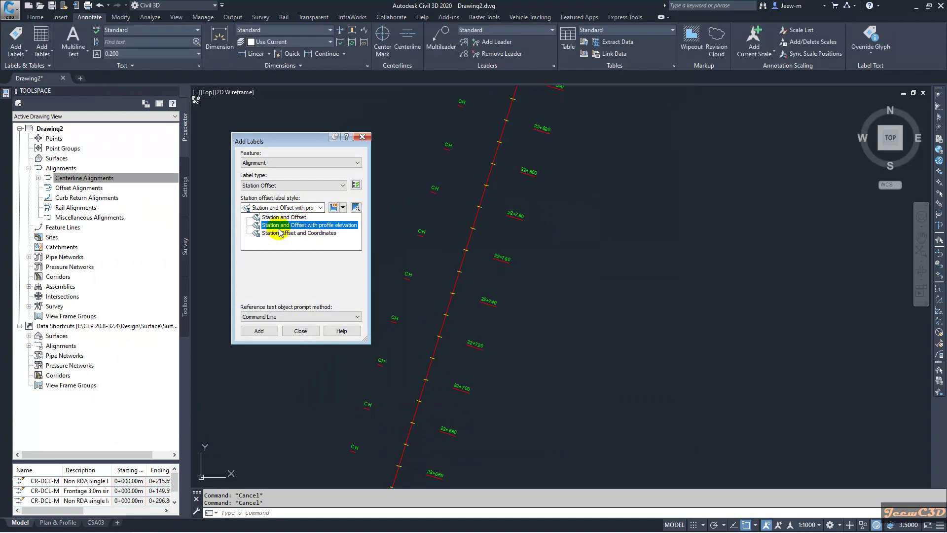
{"action": "left_click", "coordinate": [327, 226]}
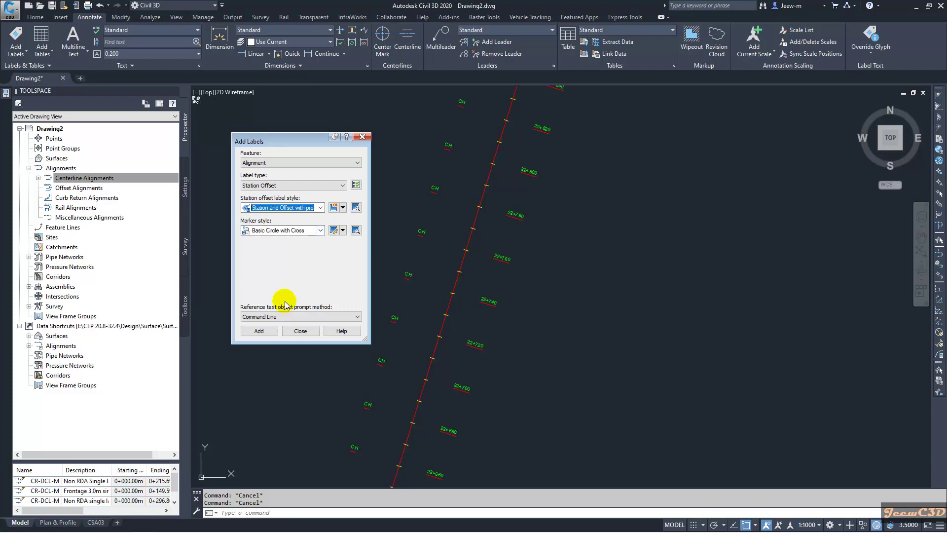
{"action": "left_click", "coordinate": [259, 330]}
{"action": "scroll", "coordinate": [293, 400], "scroll_direction": "down", "scroll_amount": 2}
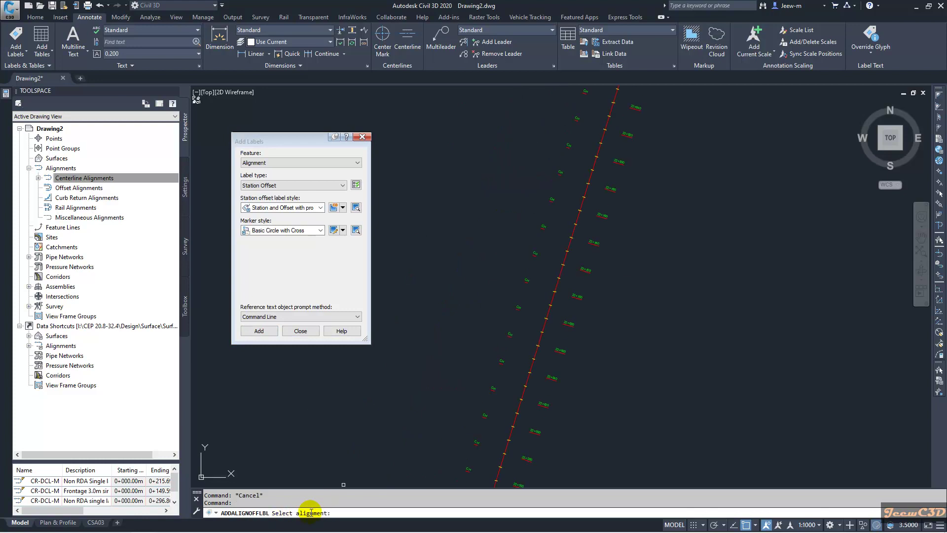
{"action": "left_click", "coordinate": [523, 386]}
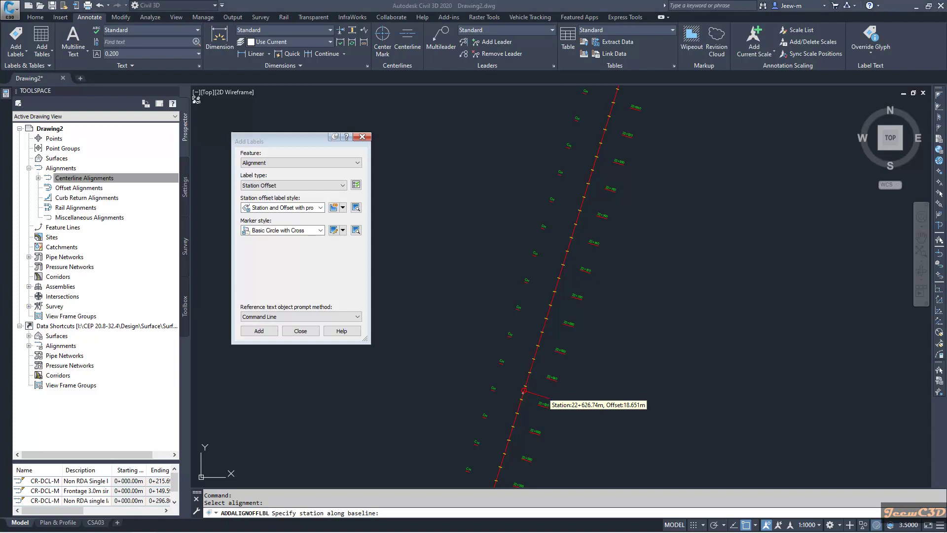
Check the first station, 22501, in Excel and return to the Civil 3D command line
{"action": "key", "text": "alt+Tab"}
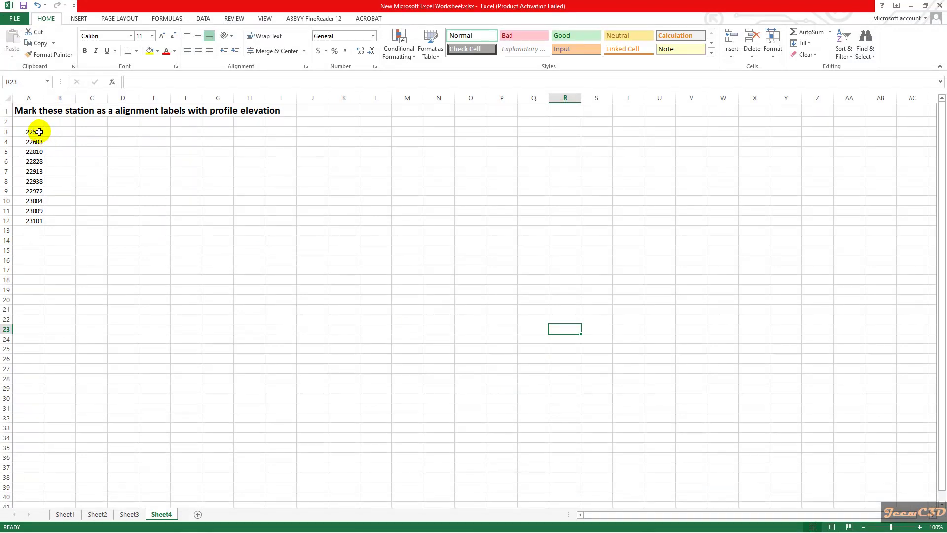
{"action": "left_click", "coordinate": [910, 6]}
{"action": "left_click", "coordinate": [402, 511]}
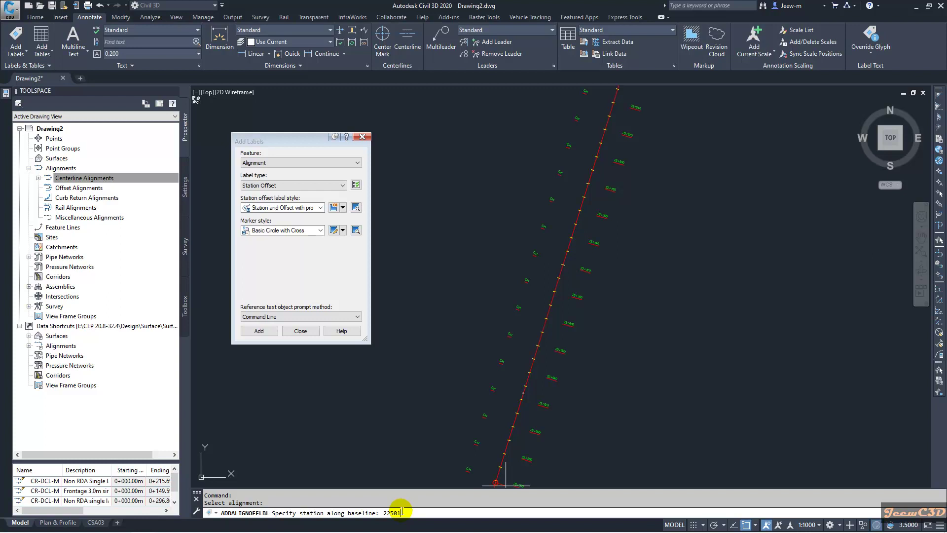
Label station 22501 at zero offset, taking elevation from the RDA Profile New profile
{"action": "key", "text": "Return"}
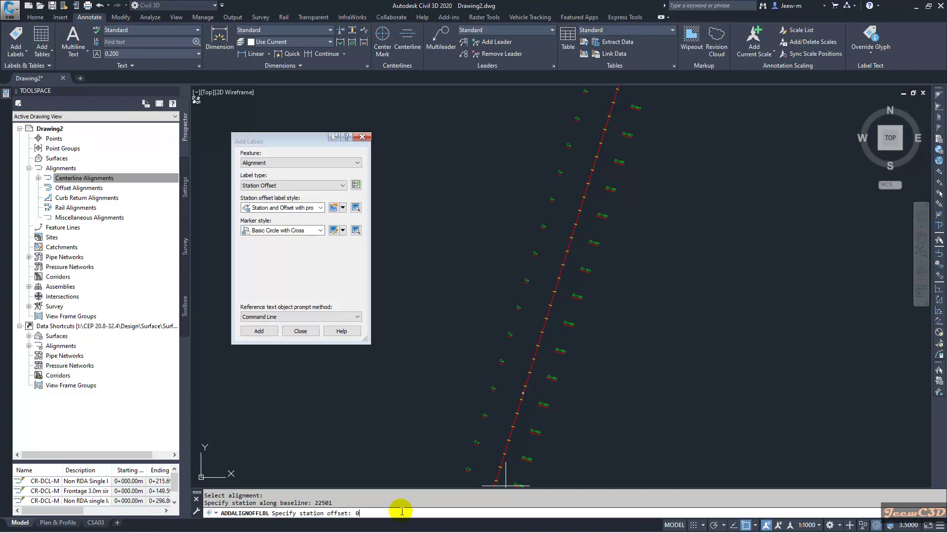
{"action": "key", "text": "Return"}
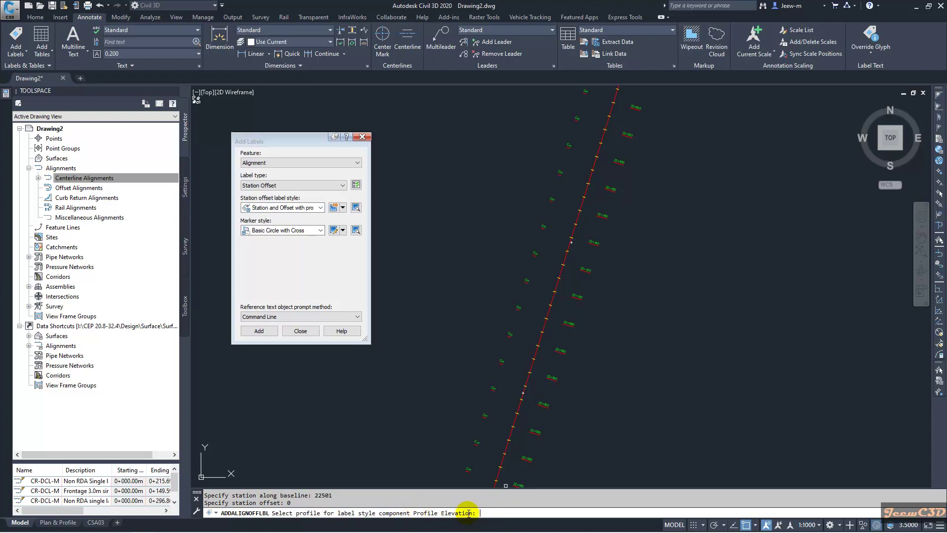
{"action": "right_click", "coordinate": [493, 513]}
{"action": "left_click", "coordinate": [456, 293]}
{"action": "key", "text": "Return"}
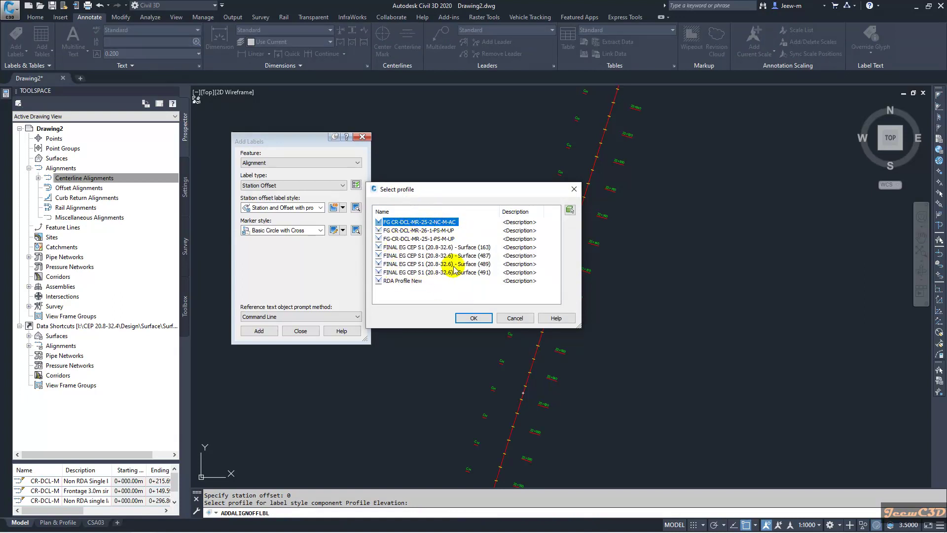
{"action": "left_click", "coordinate": [397, 281]}
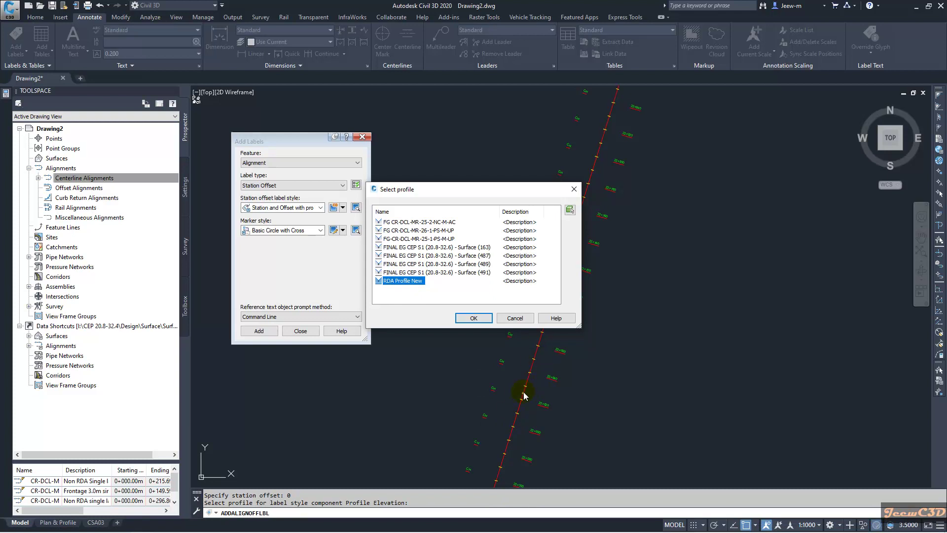
{"action": "left_click", "coordinate": [470, 319]}
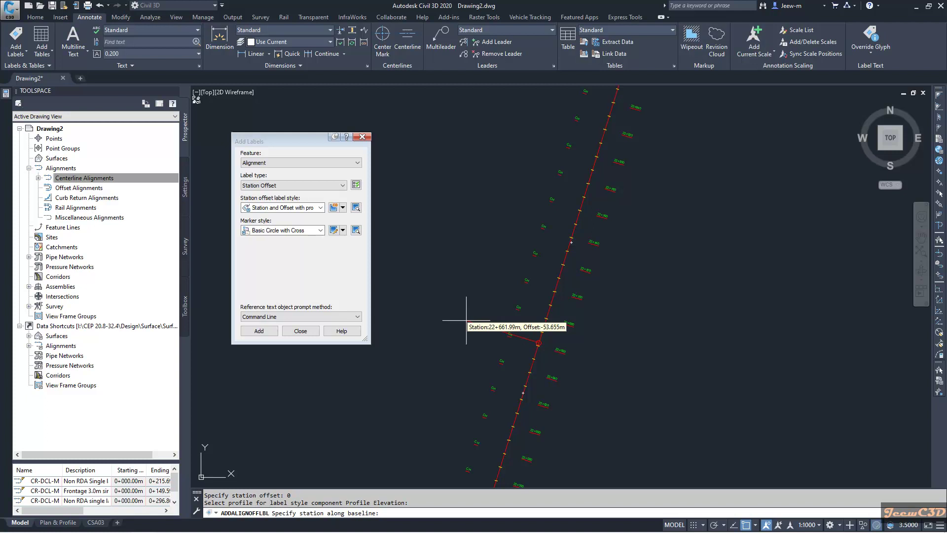
Check the new label reading STA:22+501.00, OFF:0.00m, 29.982, then return to the Excel station list
{"action": "scroll", "coordinate": [459, 329], "scroll_direction": "down", "scroll_amount": 3}
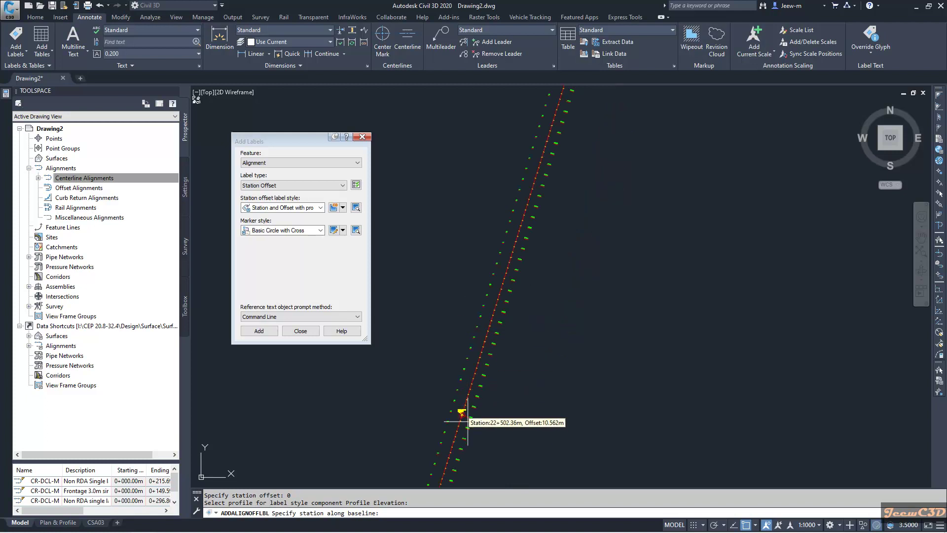
{"action": "scroll", "coordinate": [467, 416], "scroll_direction": "up", "scroll_amount": 5}
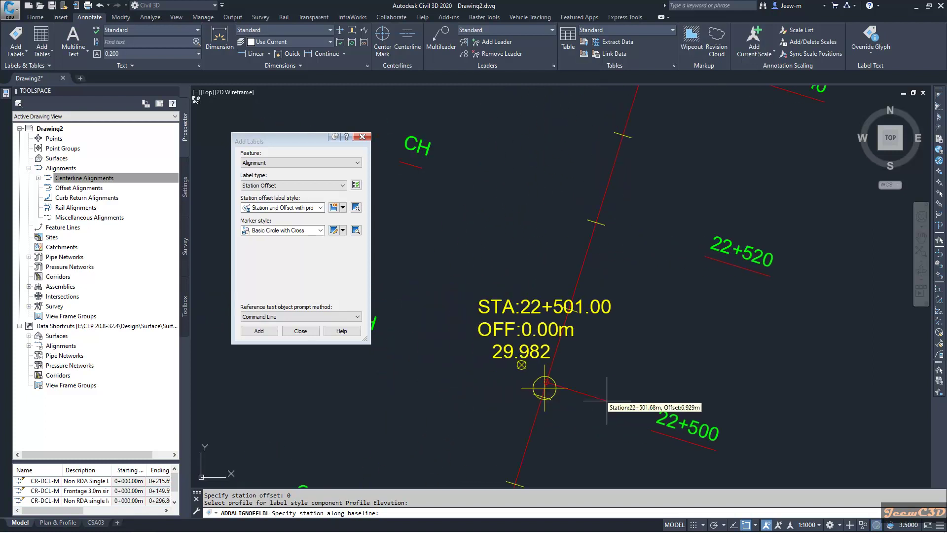
{"action": "mouse_move", "coordinate": [607, 400]}
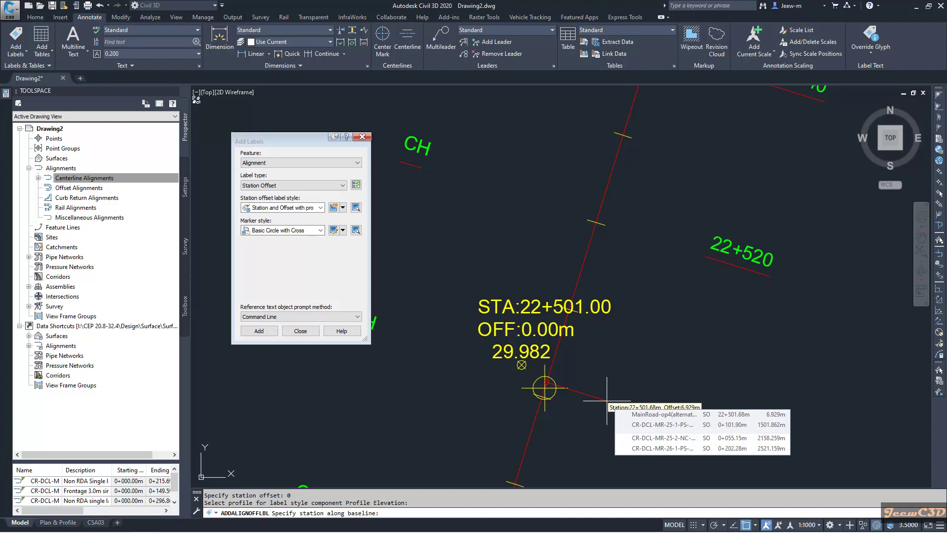
{"action": "key", "text": "alt+Tab"}
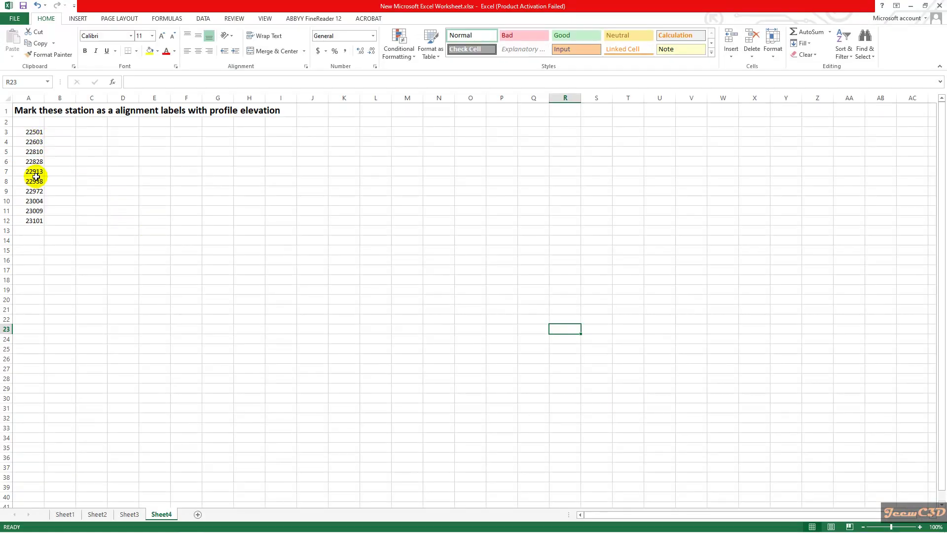
Enter a 0 offset in B4 beside station 22603 and fill it down to B12
{"action": "left_click", "coordinate": [34, 132]}
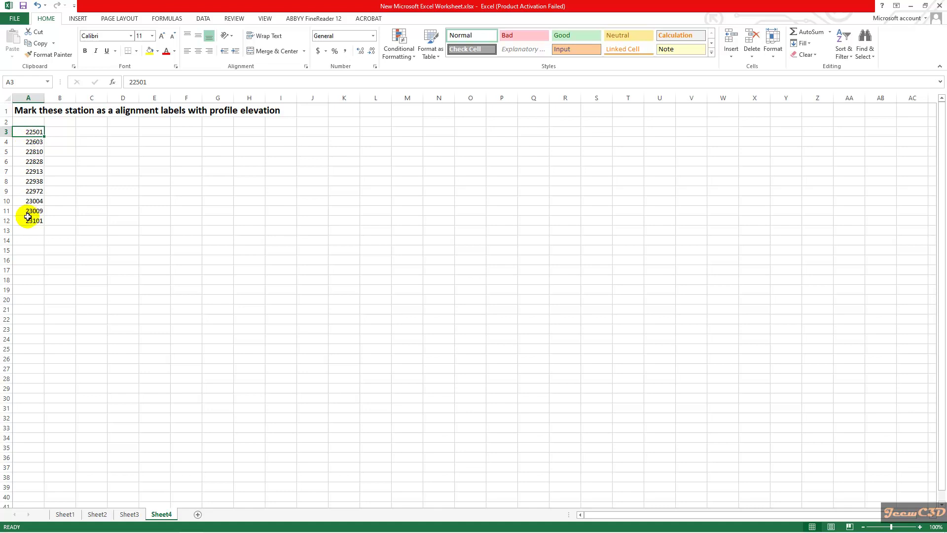
{"action": "left_click", "coordinate": [62, 142]}
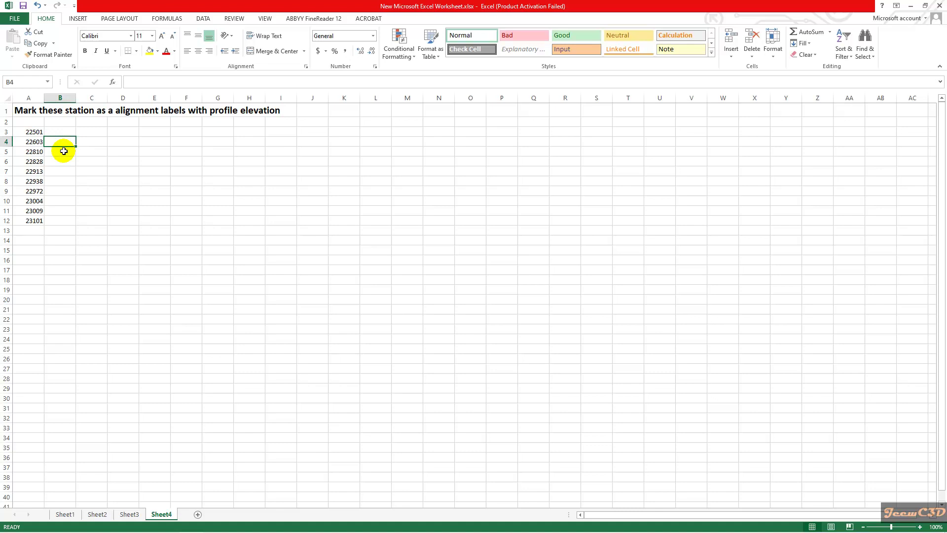
{"action": "left_click", "coordinate": [29, 142]}
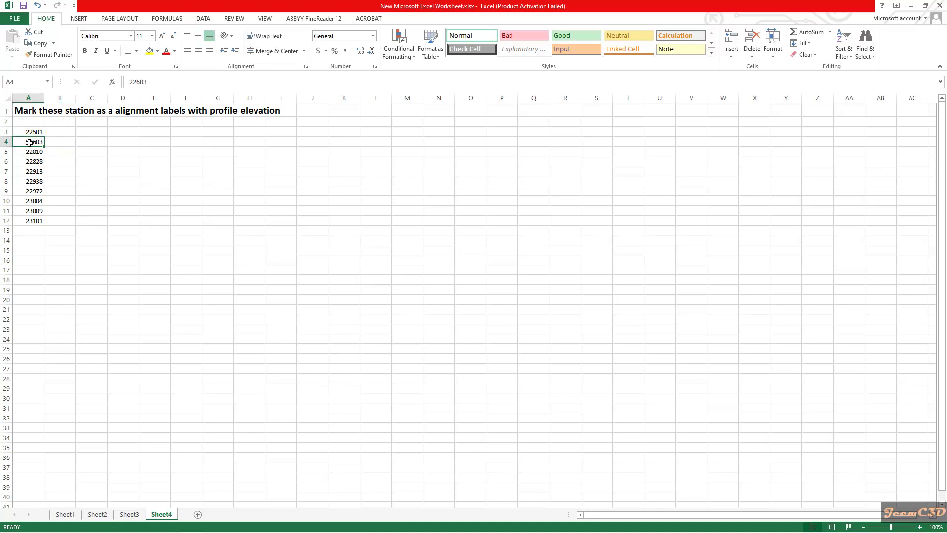
{"action": "left_click", "coordinate": [62, 142]}
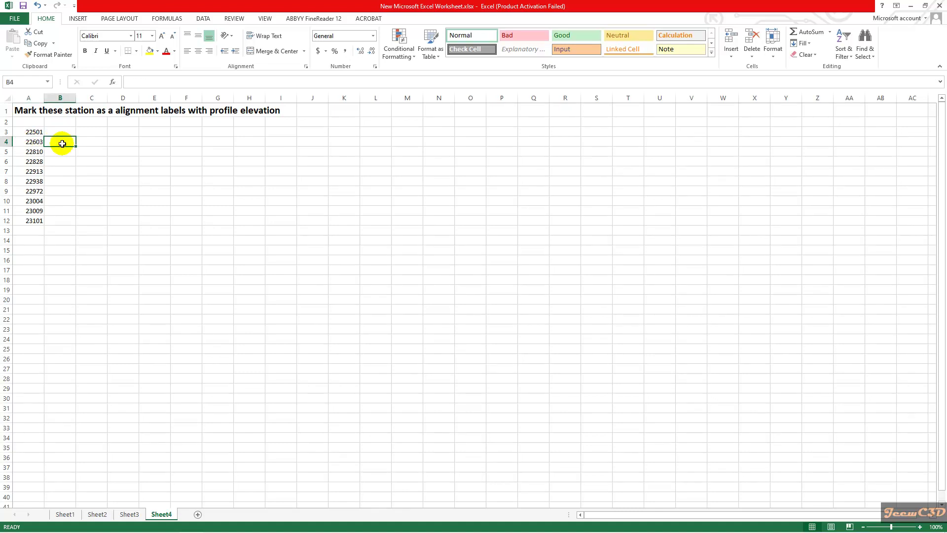
{"action": "type", "text": "0"}
{"action": "key", "text": "Return"}
{"action": "left_click", "coordinate": [70, 142]}
{"action": "left_click_drag", "start_coordinate": [79, 147], "coordinate": [75, 226]}
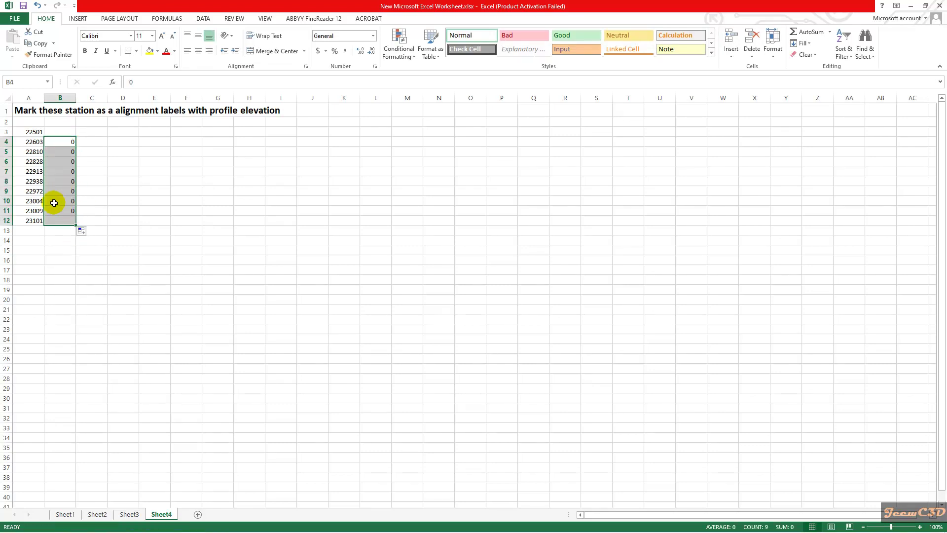
{"action": "left_click", "coordinate": [151, 235]}
Copy the station-offset range A4:B12 and minimize Excel to get back to Civil 3D
{"action": "left_click_drag", "start_coordinate": [29, 142], "coordinate": [68, 220]}
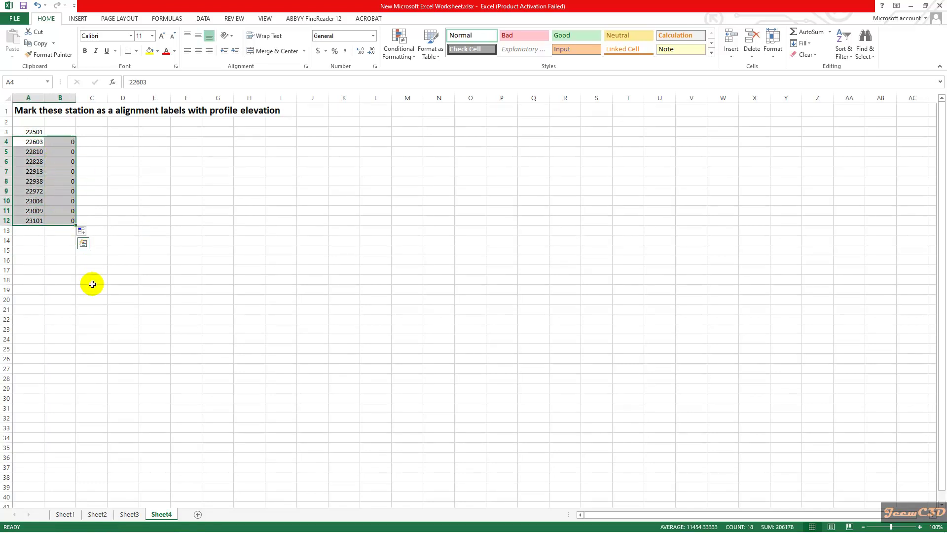
{"action": "right_click", "coordinate": [52, 223]}
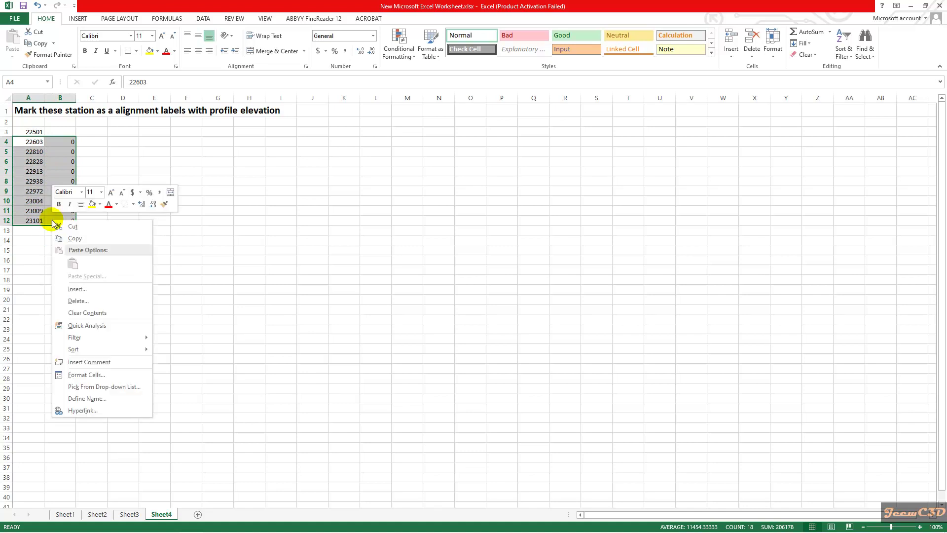
{"action": "left_click", "coordinate": [74, 238]}
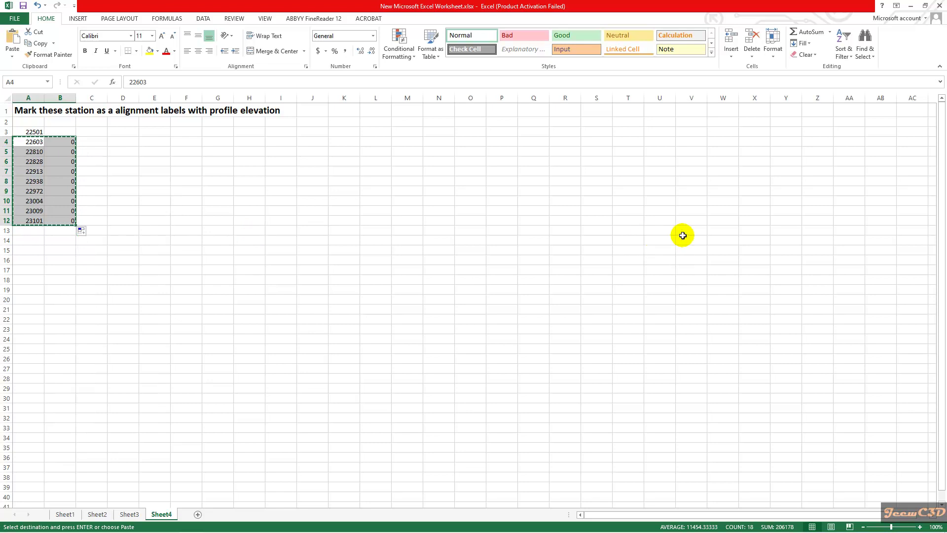
{"action": "left_click", "coordinate": [910, 6]}
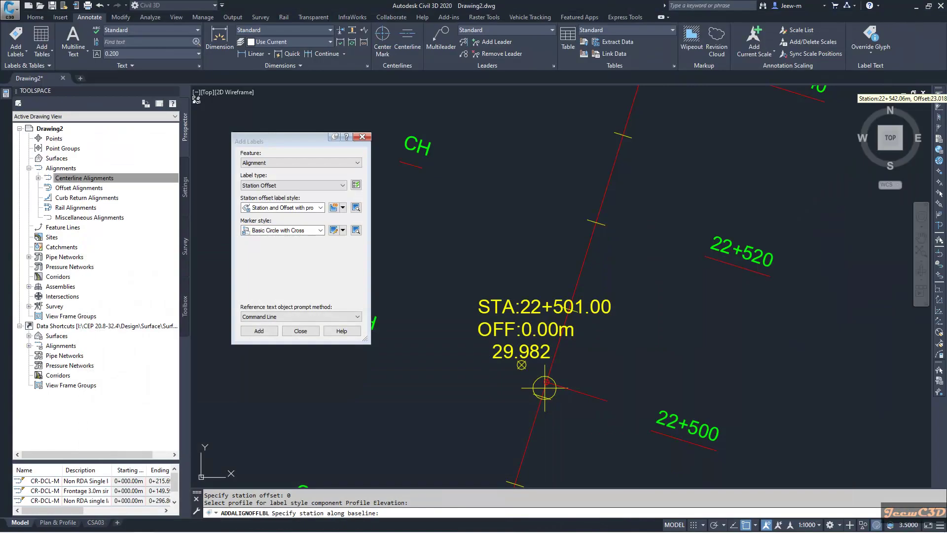
Paste the copied stations with 0 offsets into the station prompt, then end ADDALIGNOFFLBL
{"action": "left_click", "coordinate": [401, 514]}
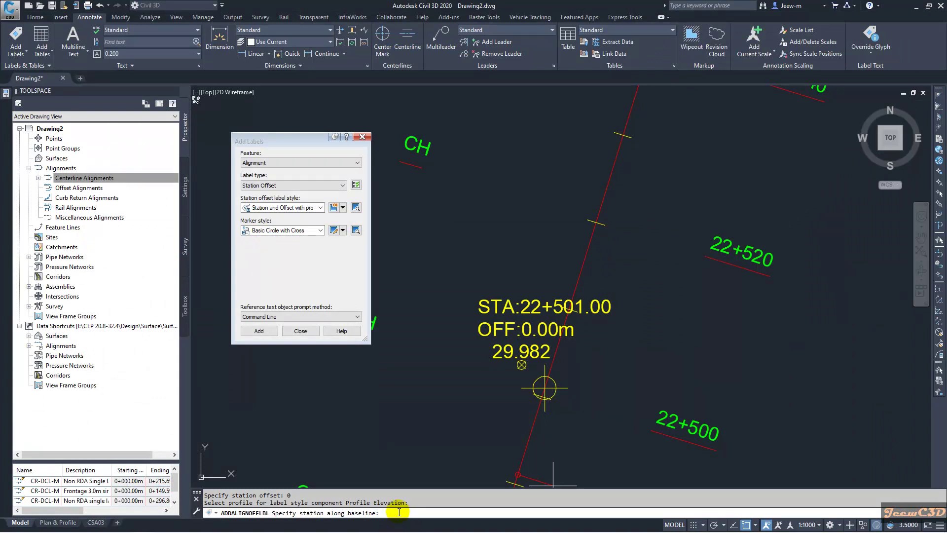
{"action": "right_click", "coordinate": [399, 512]}
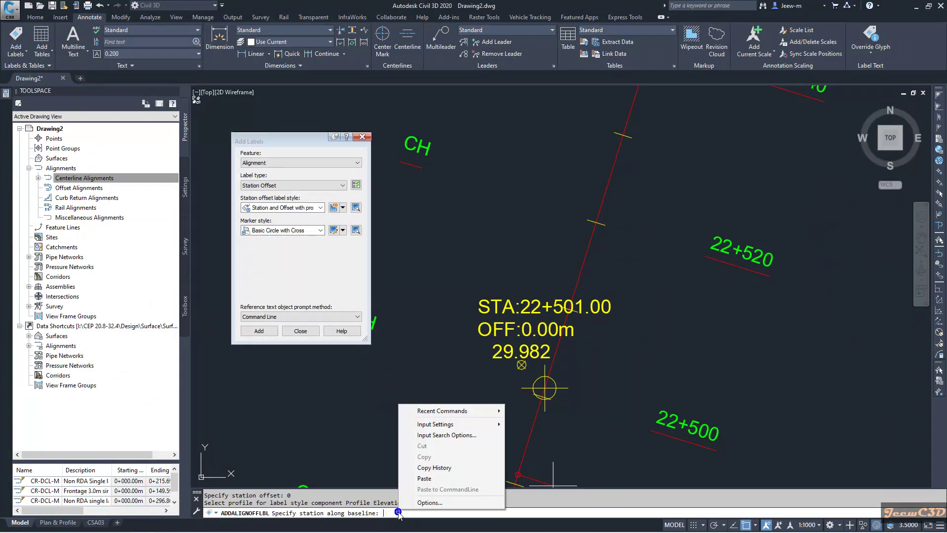
{"action": "left_click", "coordinate": [424, 477]}
{"action": "mouse_move", "coordinate": [479, 351]}
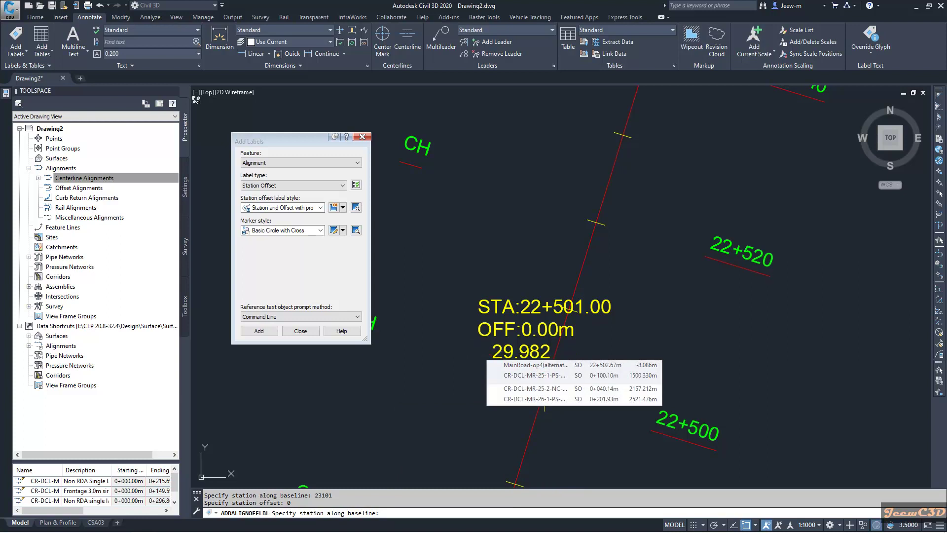
{"action": "key", "text": "Escape"}
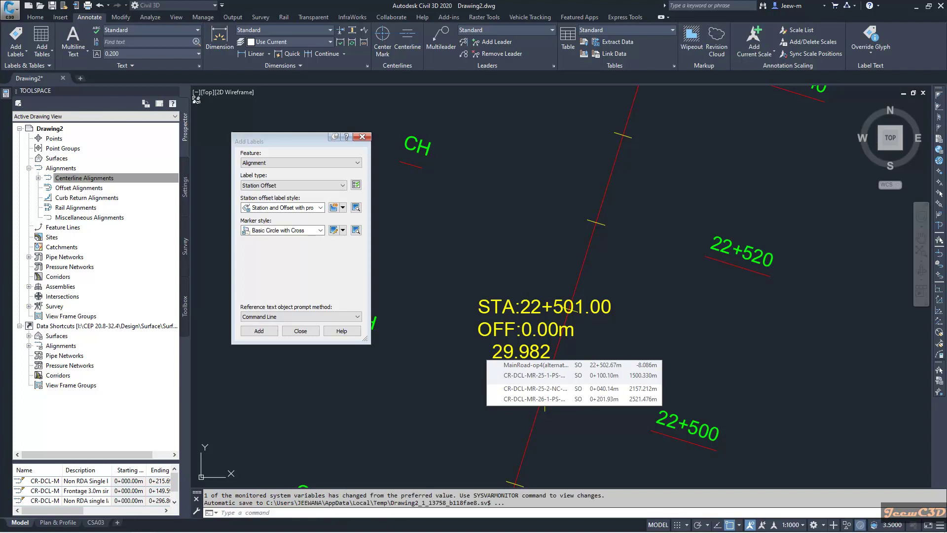
{"action": "scroll", "coordinate": [483, 350], "scroll_direction": "down", "scroll_amount": 5}
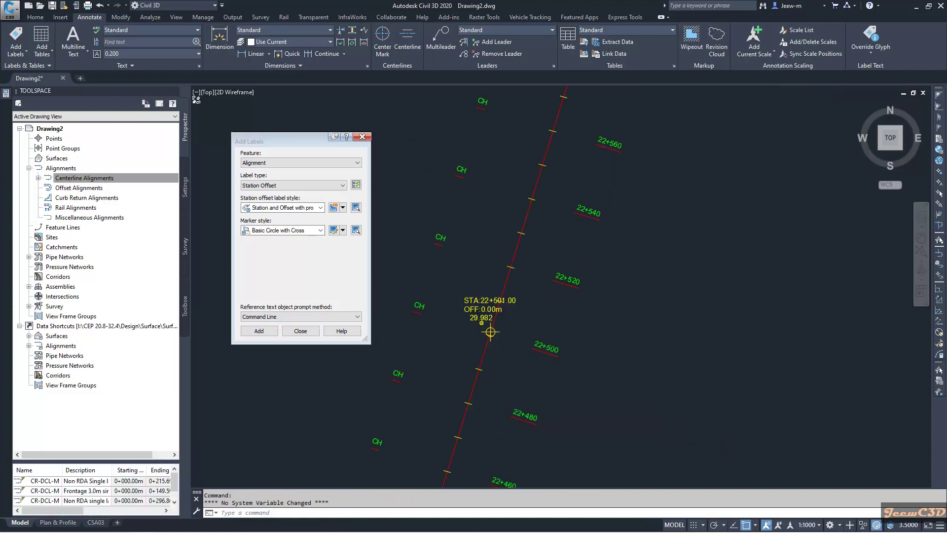
Inspect the labels at 22+603, 22+810 (25.838) and 22+828 (25.513), then close Add Labels
{"action": "scroll", "coordinate": [500, 261], "scroll_direction": "up", "scroll_amount": 5}
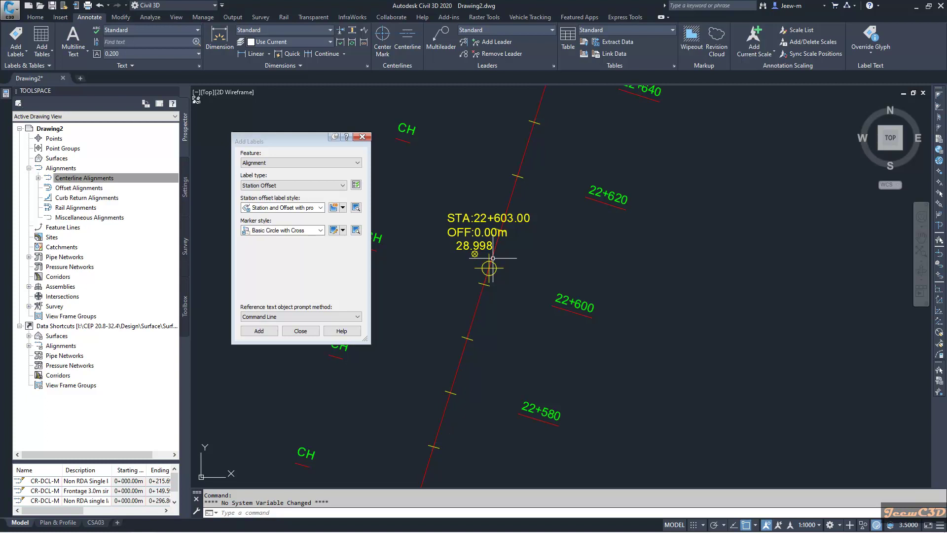
{"action": "scroll", "coordinate": [501, 265], "scroll_direction": "down", "scroll_amount": 2}
{"action": "scroll", "coordinate": [501, 265], "scroll_direction": "up", "scroll_amount": 4}
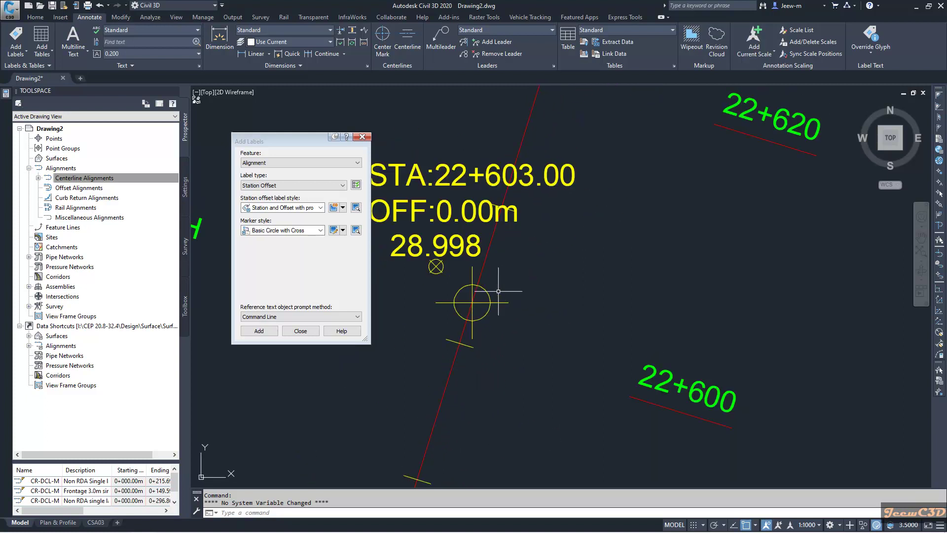
{"action": "scroll", "coordinate": [503, 270], "scroll_direction": "down", "scroll_amount": 2}
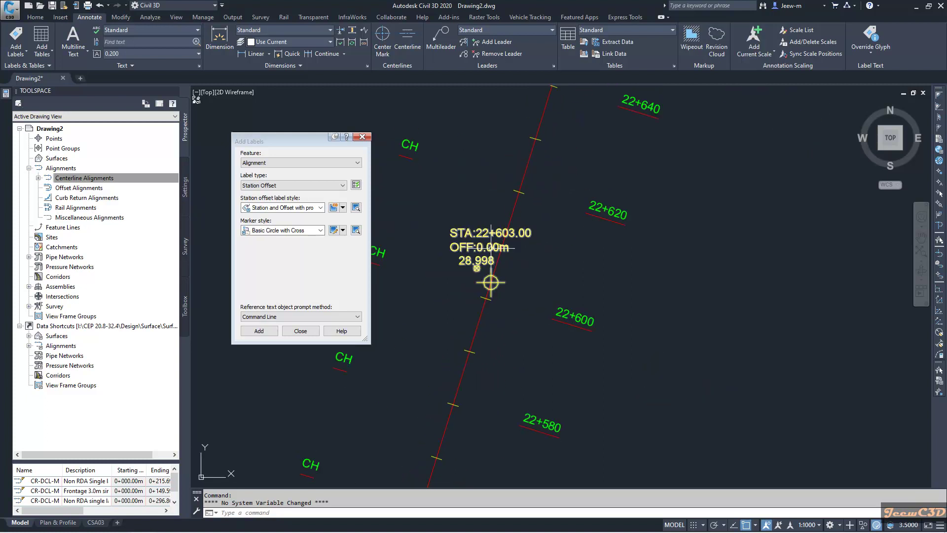
{"action": "scroll", "coordinate": [454, 313], "scroll_direction": "down", "scroll_amount": 2}
{"action": "scroll", "coordinate": [454, 313], "scroll_direction": "down", "scroll_amount": 3}
{"action": "scroll", "coordinate": [493, 237], "scroll_direction": "up", "scroll_amount": 4}
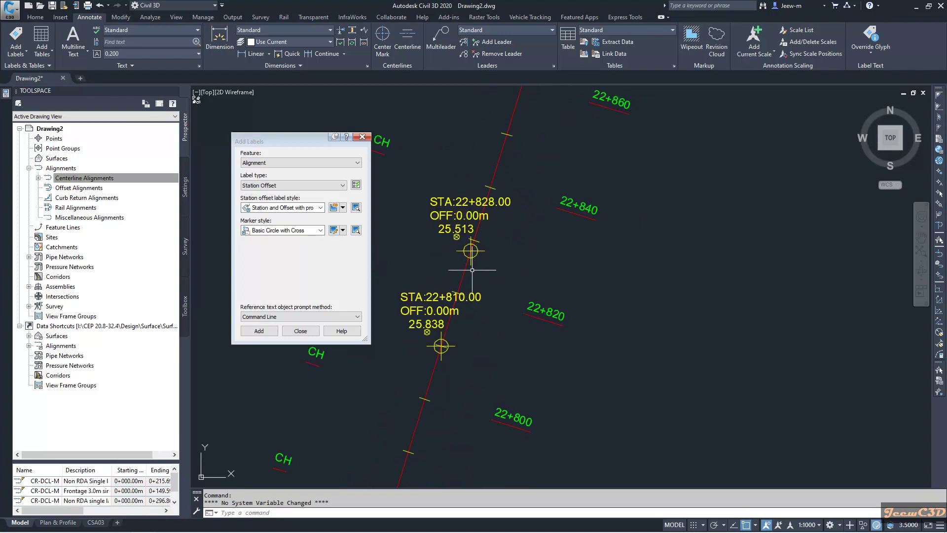
{"action": "left_click", "coordinate": [299, 331]}
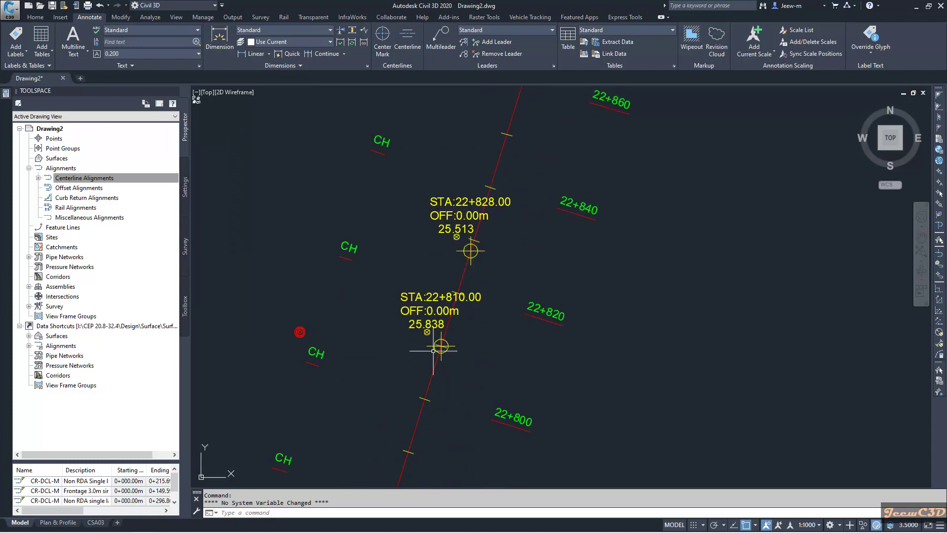
Select the main alignment in the drawing
{"action": "scroll", "coordinate": [431, 336], "scroll_direction": "up", "scroll_amount": 3}
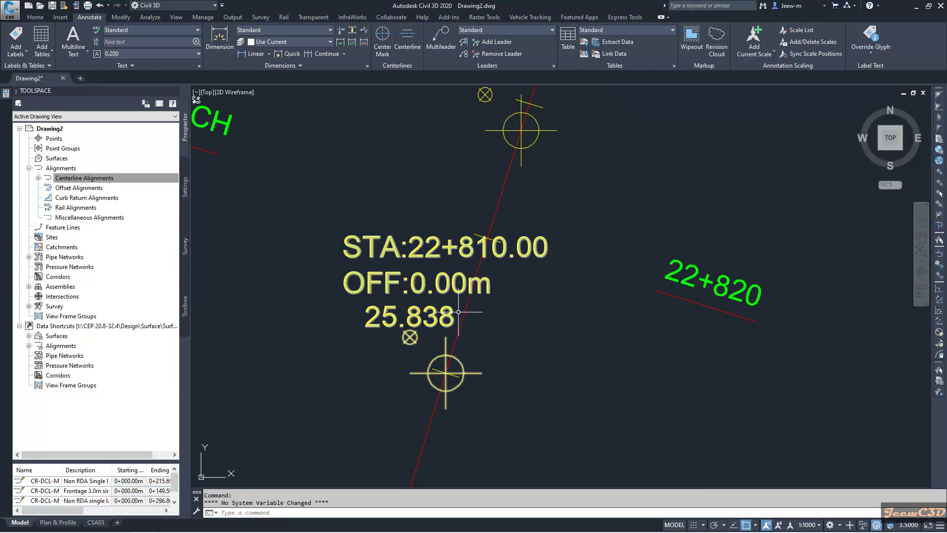
{"action": "scroll", "coordinate": [458, 311], "scroll_direction": "down", "scroll_amount": 4}
{"action": "middle_click_drag", "start_coordinate": [502, 252], "coordinate": [494, 276]}
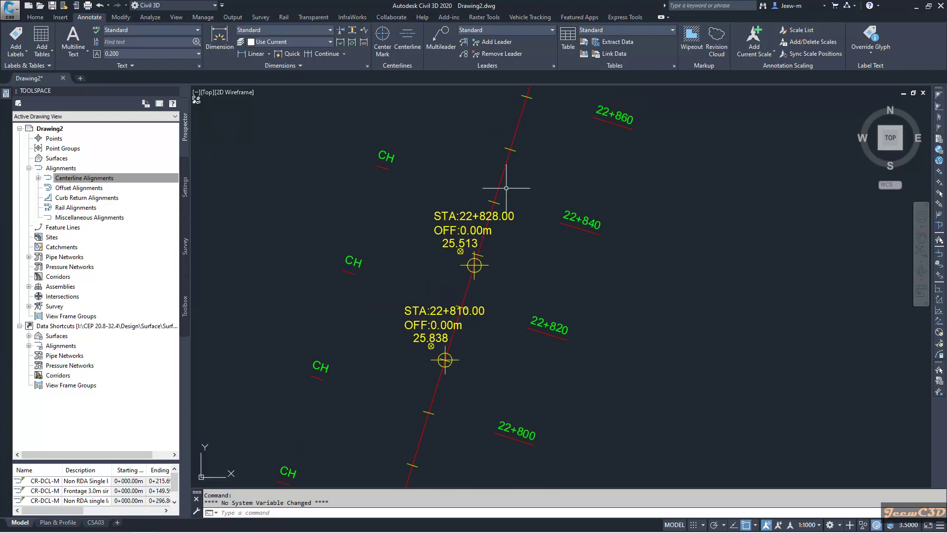
{"action": "left_click", "coordinate": [503, 159]}
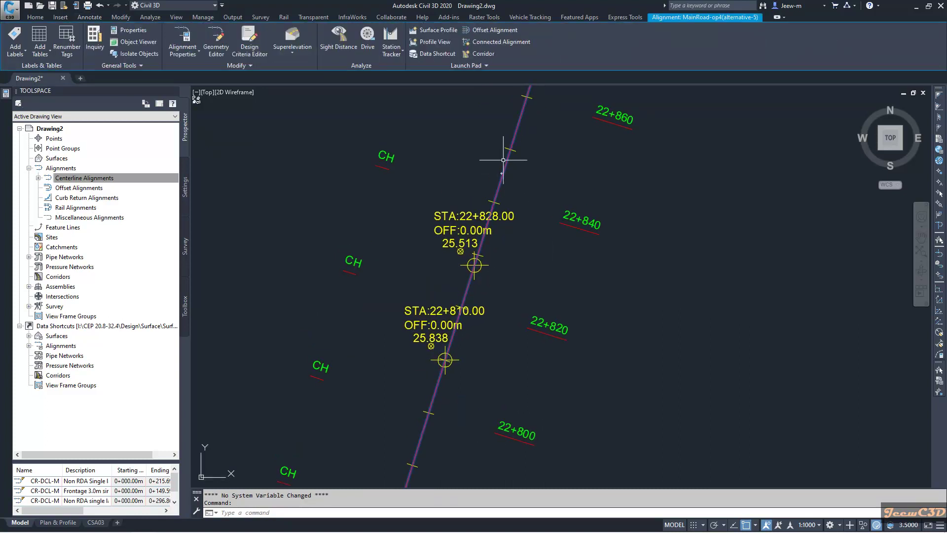
Use the Inquiry Tool at station 22828 to confirm a 25.513 m profile elevation, then close it
{"action": "left_click", "coordinate": [94, 41]}
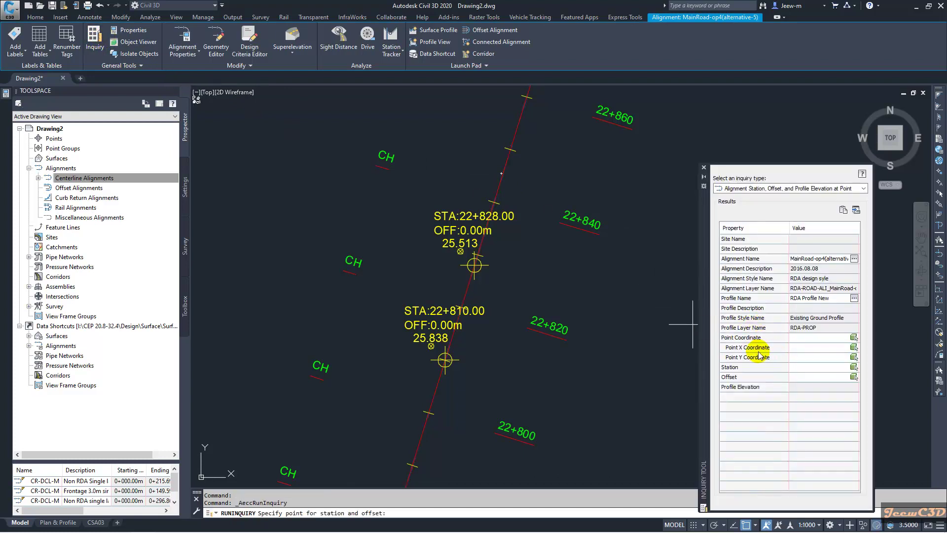
{"action": "scroll", "coordinate": [522, 261], "scroll_direction": "up", "scroll_amount": 3}
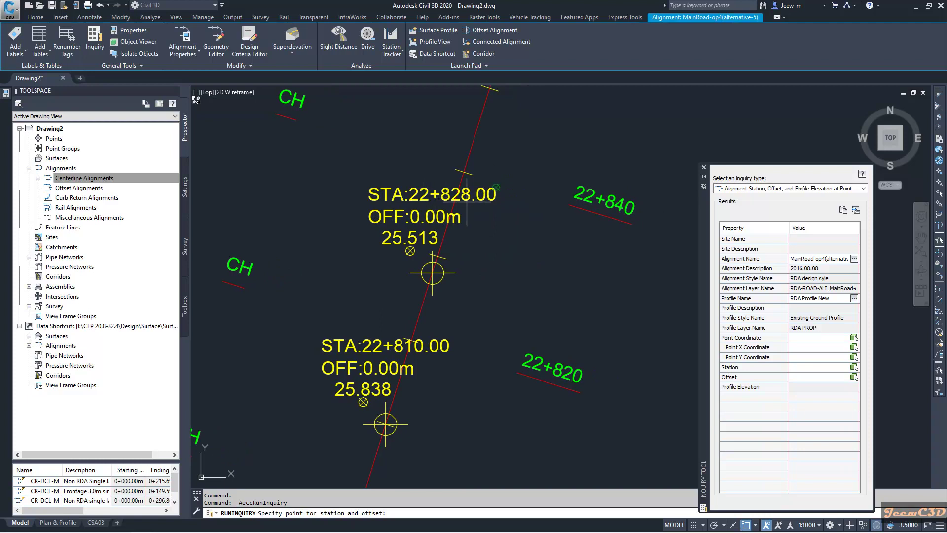
{"action": "left_click", "coordinate": [794, 368]}
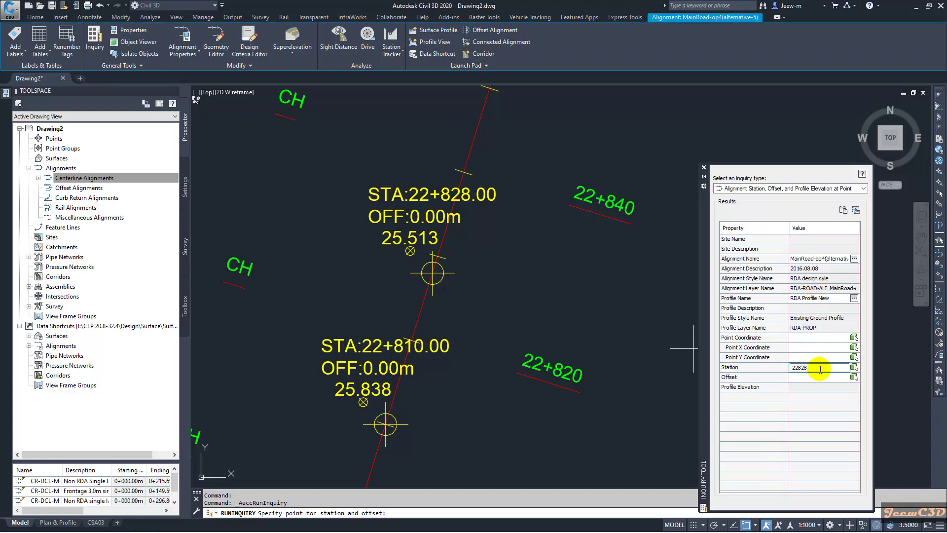
{"action": "key", "text": "Return"}
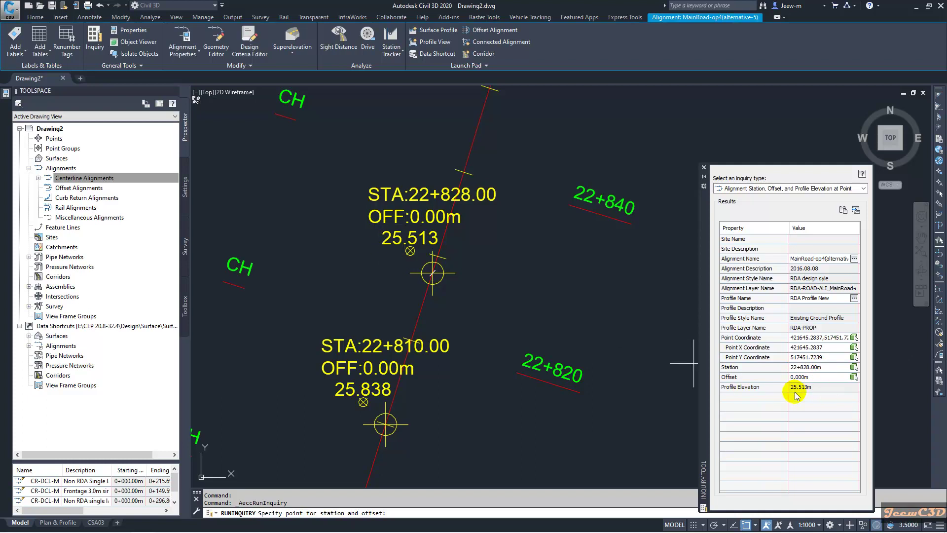
{"action": "left_click", "coordinate": [703, 169]}
{"action": "key", "text": "Escape"}
{"action": "mouse_move", "coordinate": [641, 293]}
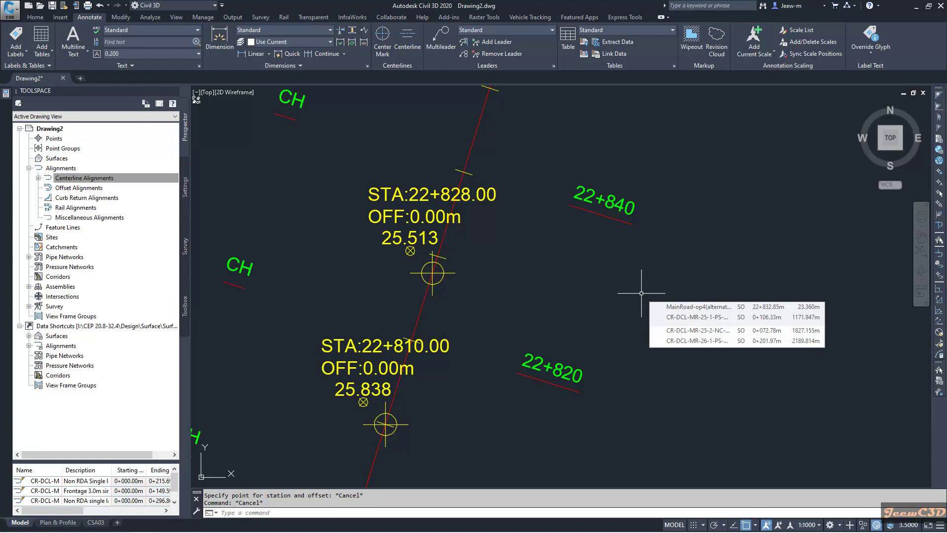
{"action": "scroll", "coordinate": [641, 296], "scroll_direction": "down", "scroll_amount": 5}
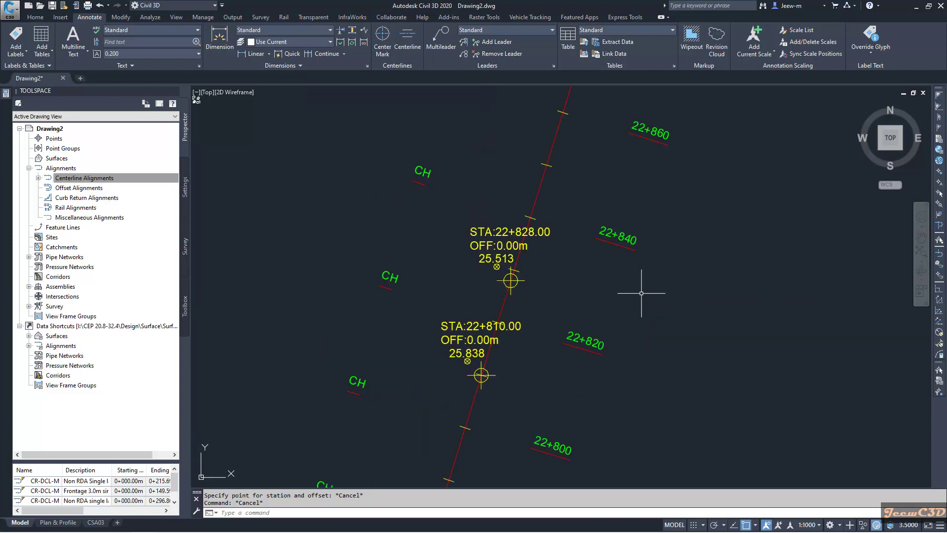